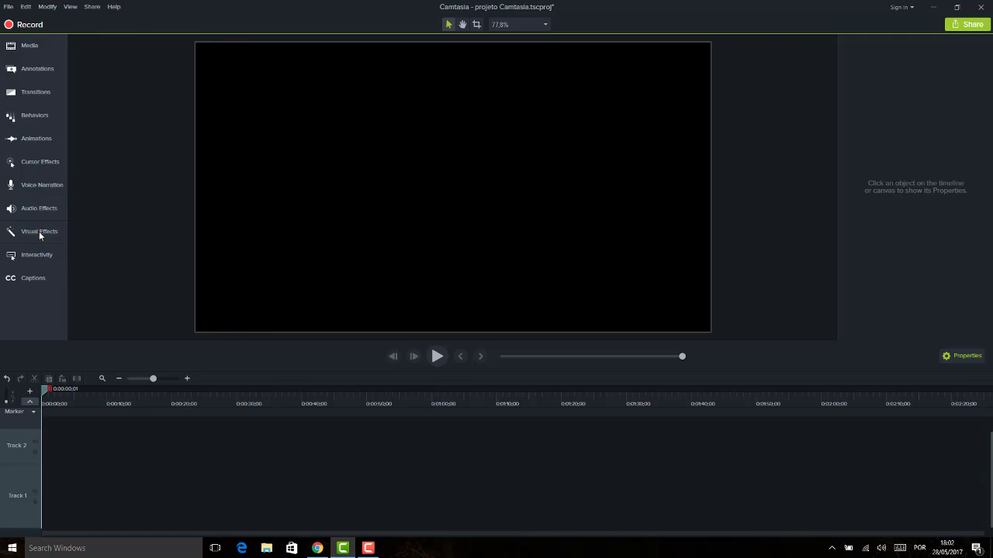
# Step: Place the "Camtasia aula 01 - apresentacao do programa.mp4" video at the start of Track 1
pyautogui.click(39, 231)
pyautogui.click(38, 232)
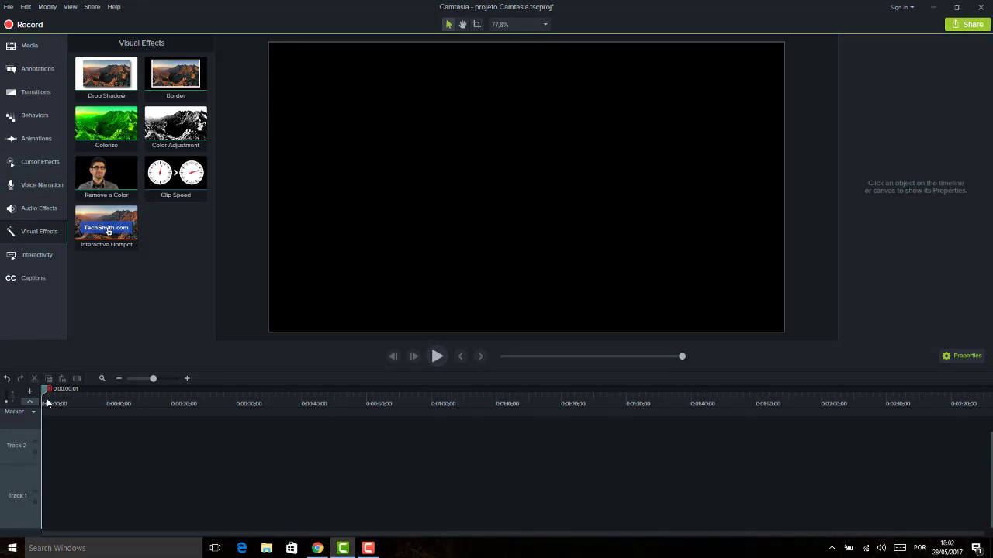
pyautogui.click(31, 50)
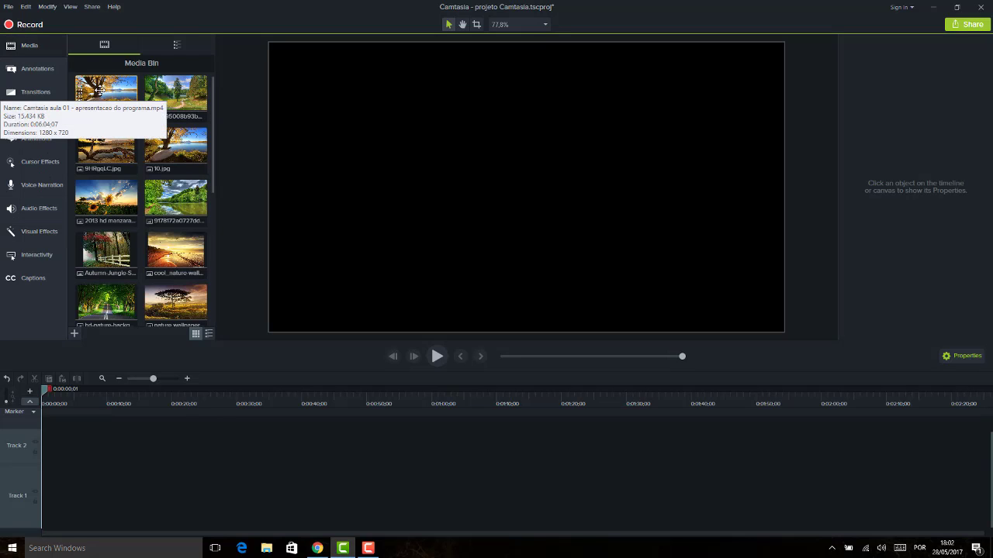
pyautogui.moveTo(99, 91); pyautogui.dragTo(43, 519)
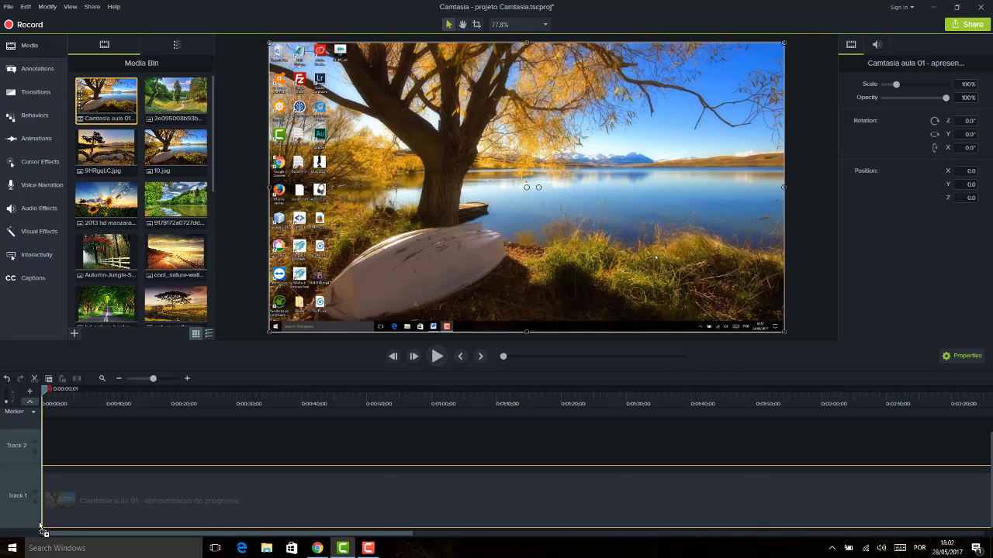
# Step: Add the park landscape image (2e095008b93b...) to Track 2, starting at about 5 seconds
pyautogui.moveTo(69, 394); pyautogui.dragTo(75, 392)
pyautogui.click(175, 97)
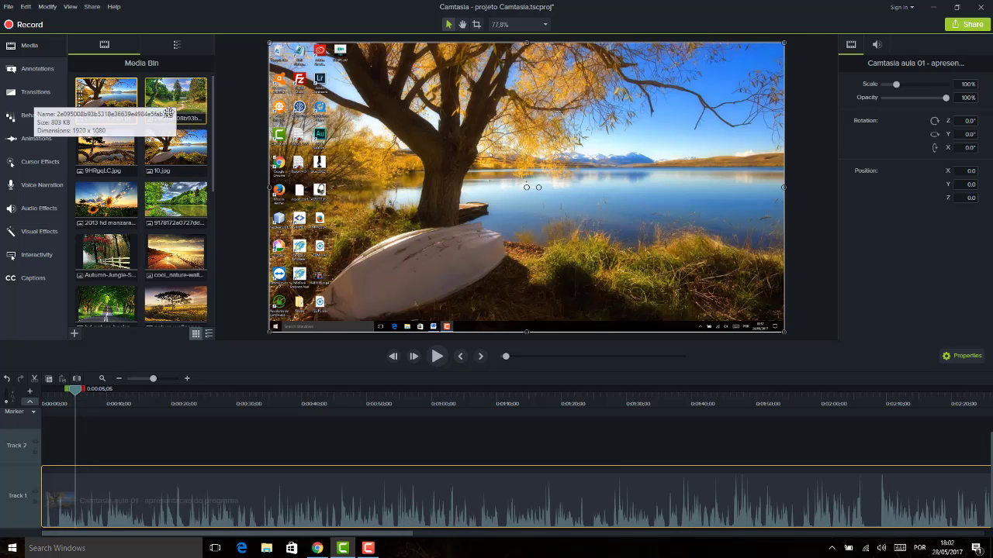
pyautogui.moveTo(176, 97); pyautogui.dragTo(78, 448)
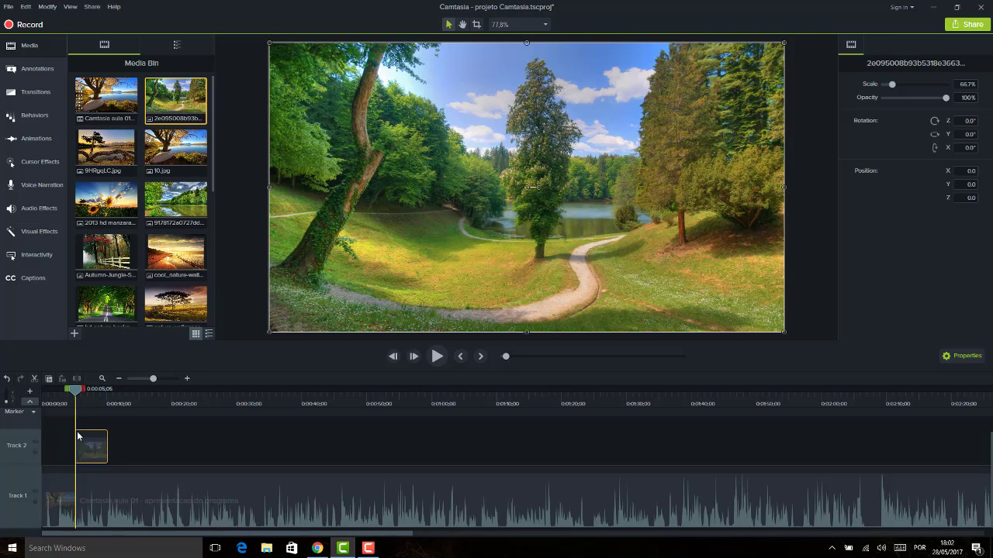
# Step: Scale the landscape image down to about 38.9% and move it over the video to about X 174, Y 14
pyautogui.moveTo(76, 391); pyautogui.dragTo(88, 395)
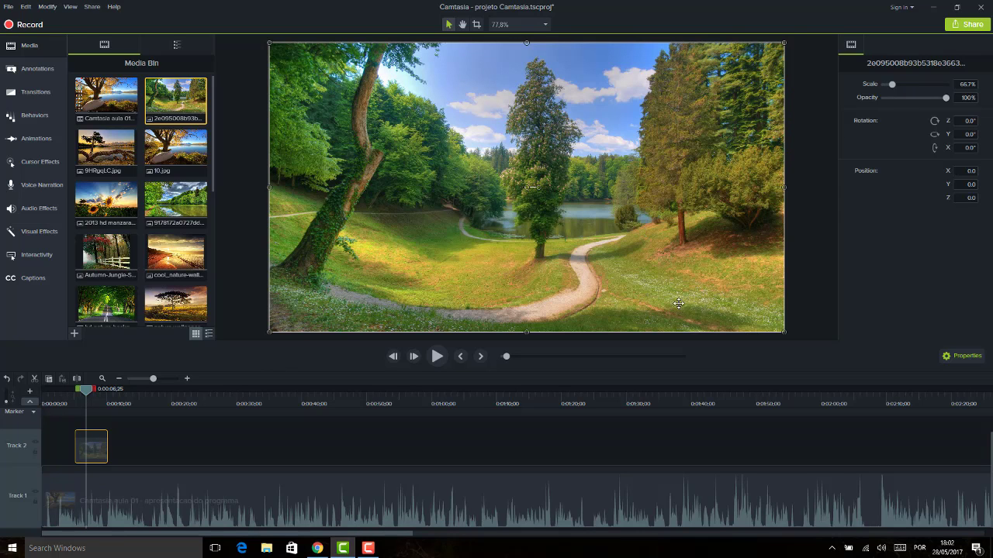
pyautogui.moveTo(785, 334); pyautogui.dragTo(570, 209)
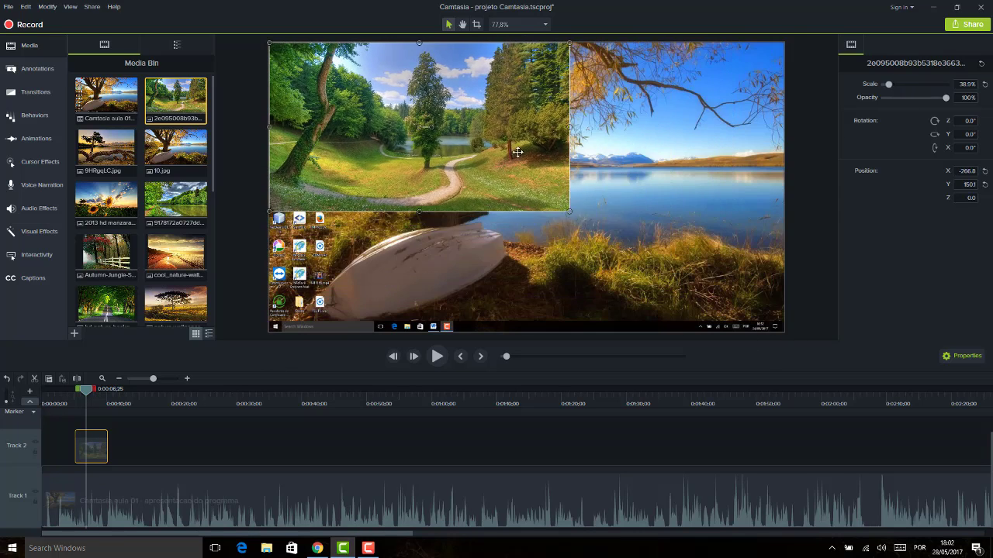
pyautogui.moveTo(534, 134); pyautogui.dragTo(712, 190)
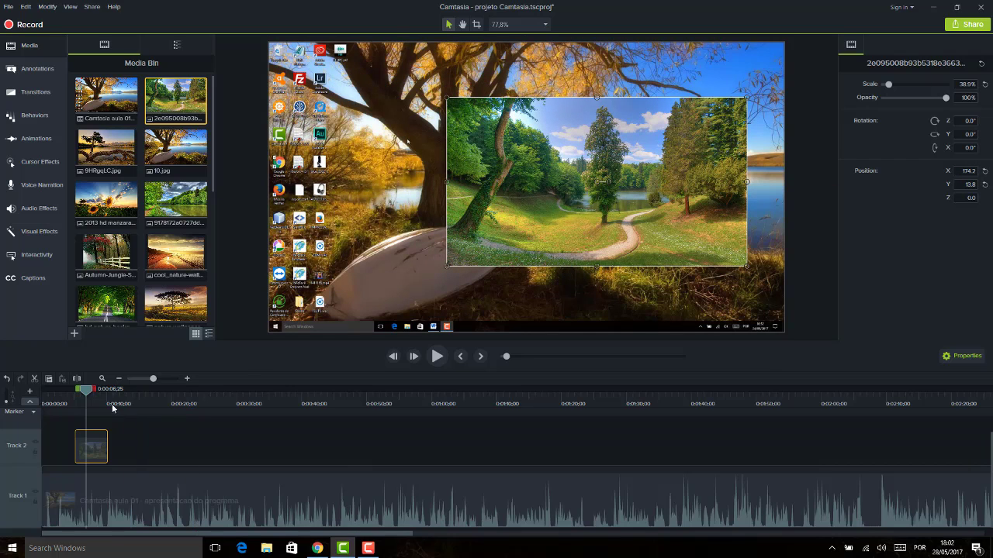
pyautogui.moveTo(87, 393)
pyautogui.mouseDown()
pyautogui.moveTo(73, 393)
pyautogui.moveTo(95, 396)
pyautogui.mouseUp()
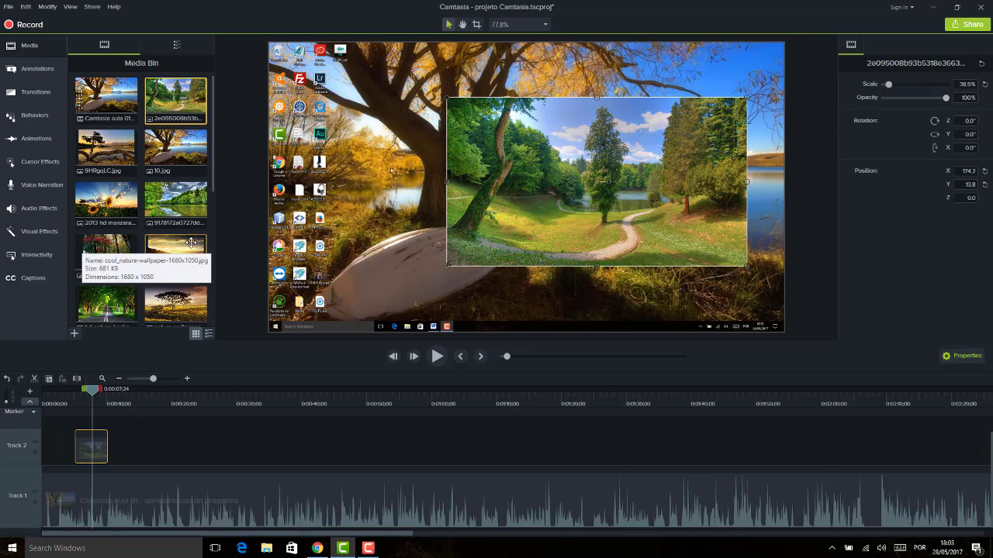
# Step: Apply the Drop Shadow visual effect to the landscape image clip on Track 2
pyautogui.click(40, 231)
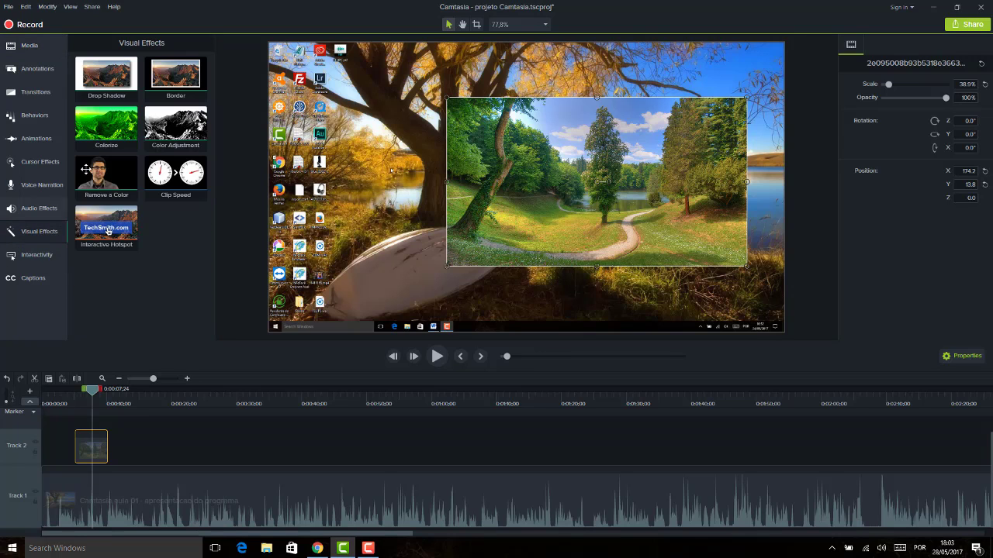
pyautogui.moveTo(114, 77); pyautogui.dragTo(90, 446)
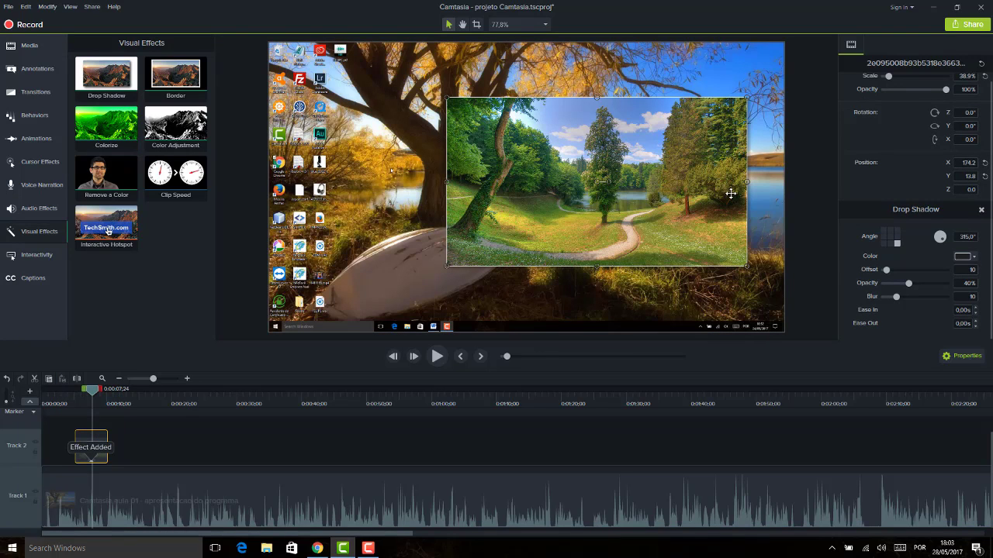
pyautogui.click(547, 315)
pyautogui.click(535, 217)
# Step: Shrink the landscape image to about 28% and reposition it at about X 268, Y 70
pyautogui.moveTo(495, 194); pyautogui.dragTo(436, 169)
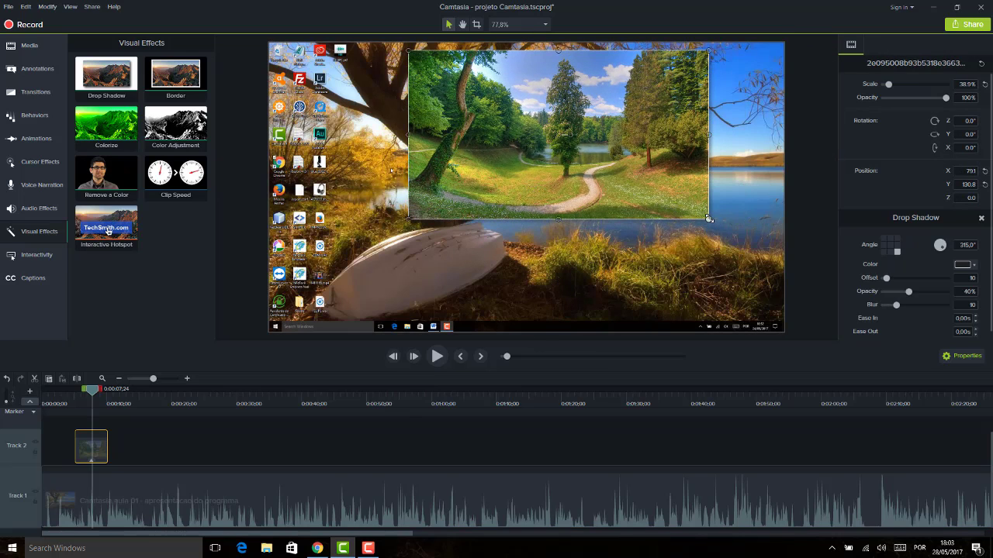
pyautogui.moveTo(708, 219); pyautogui.dragTo(625, 170)
pyautogui.moveTo(572, 129); pyautogui.dragTo(691, 179)
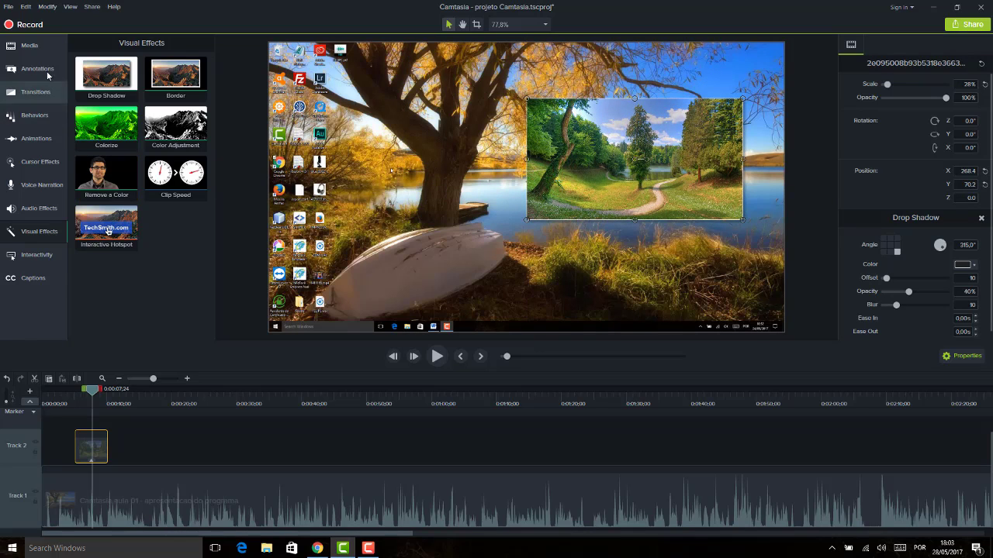
pyautogui.click(37, 70)
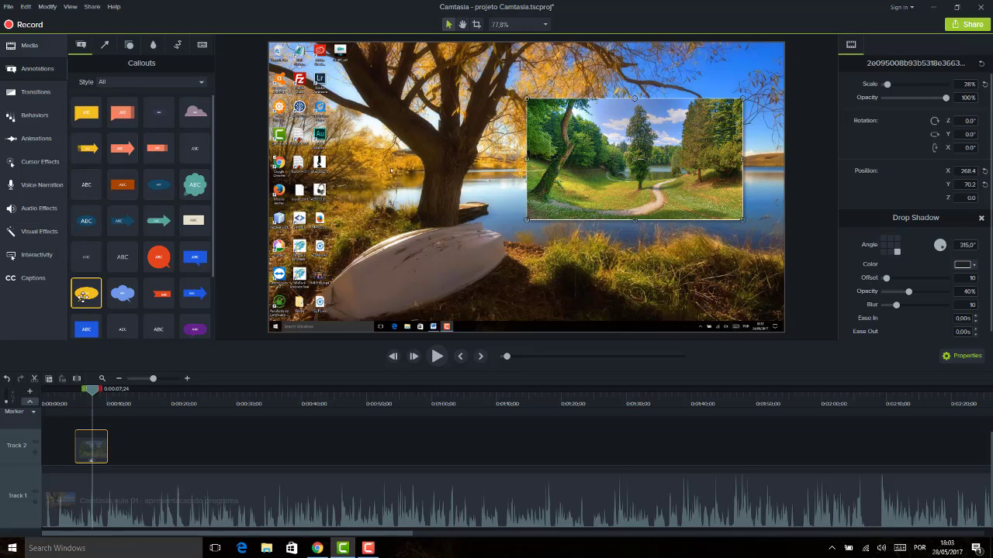
pyautogui.moveTo(84, 296); pyautogui.dragTo(419, 194)
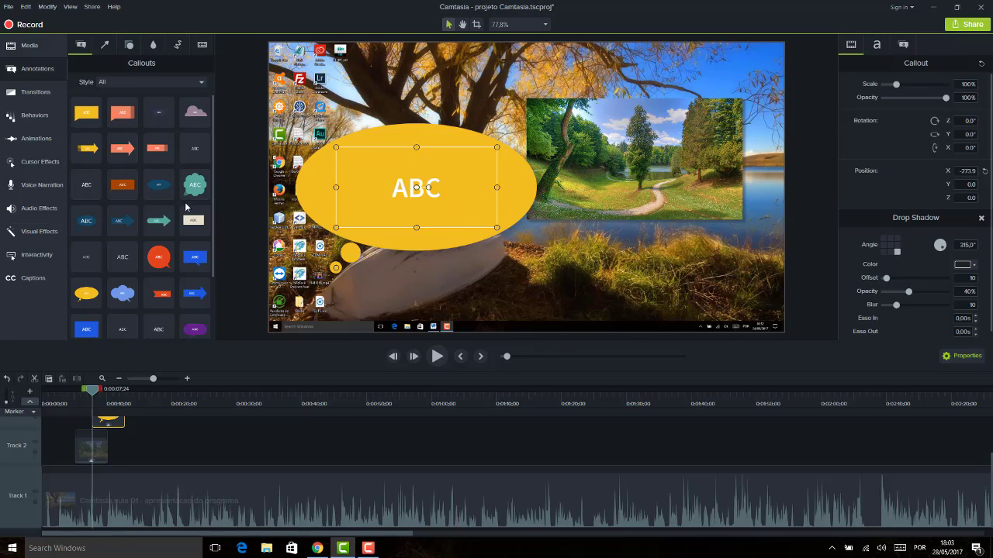
pyautogui.click(45, 231)
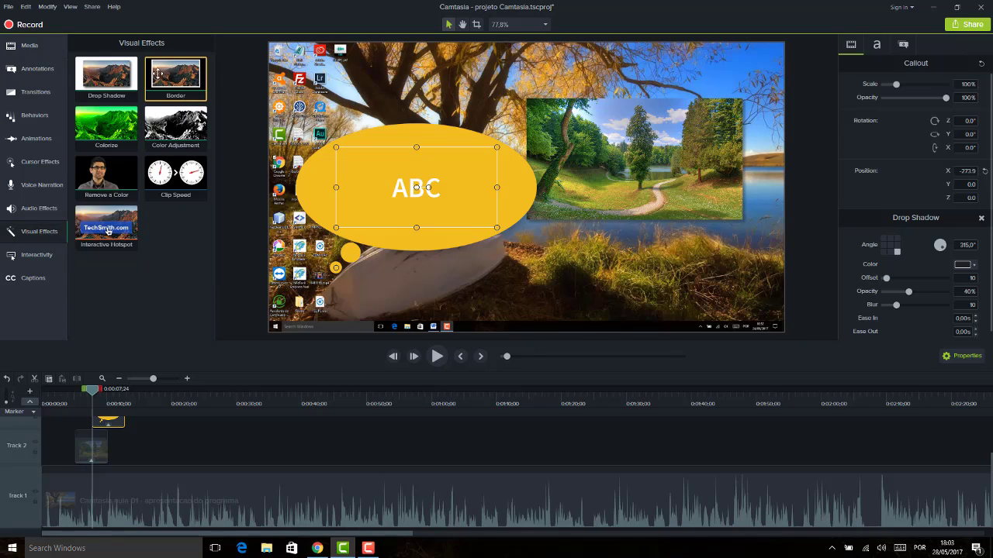
pyautogui.moveTo(100, 77); pyautogui.dragTo(107, 421)
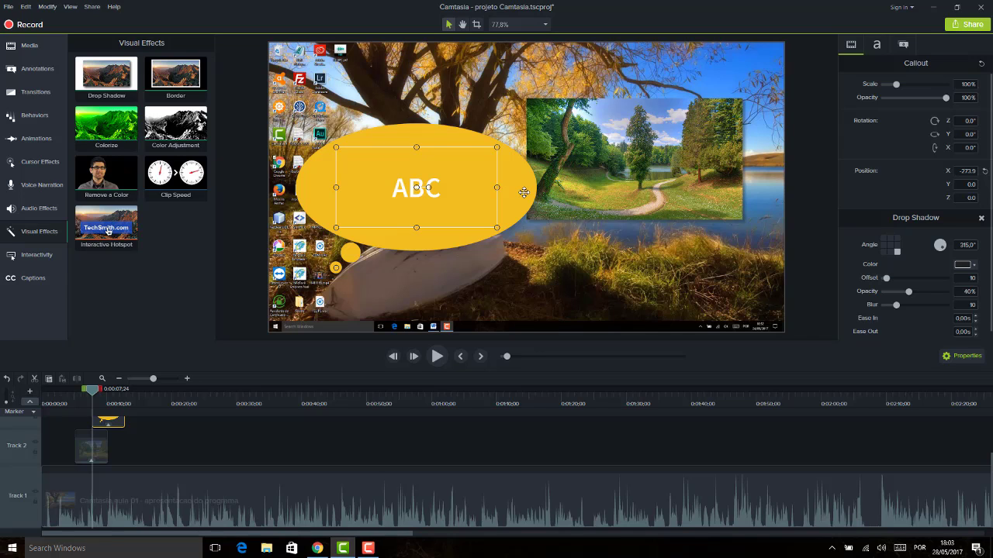
pyautogui.press('Delete')
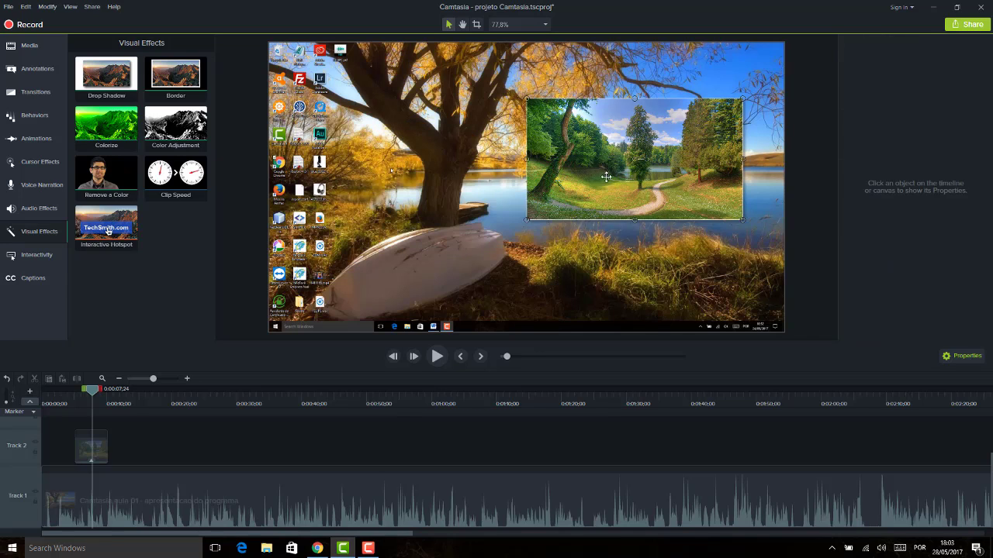
# Step: Move the landscape image to about X 99, Y 29 and set its drop shadow to offset 29, opacity 38% and blur 17
pyautogui.moveTo(637, 173); pyautogui.dragTo(560, 179)
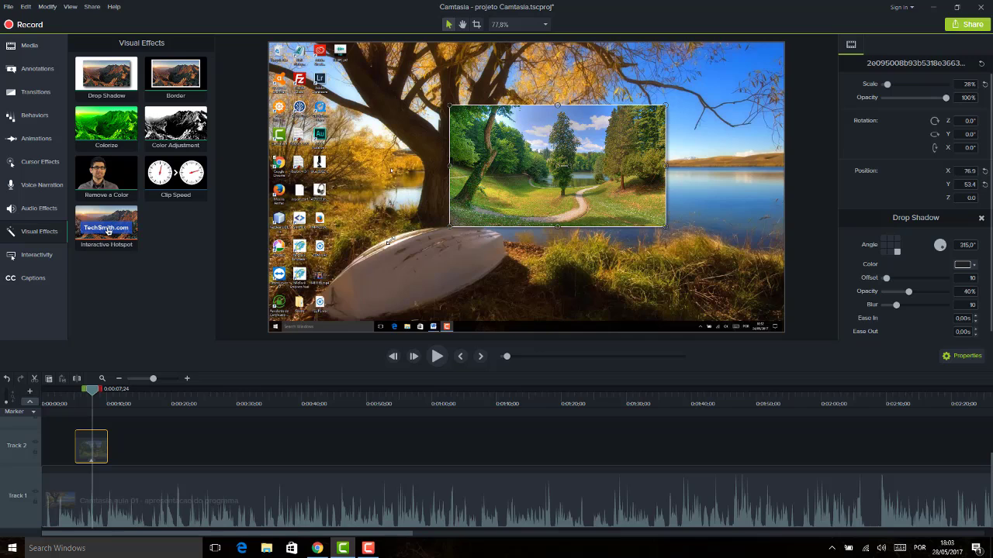
pyautogui.moveTo(543, 194); pyautogui.dragTo(552, 204)
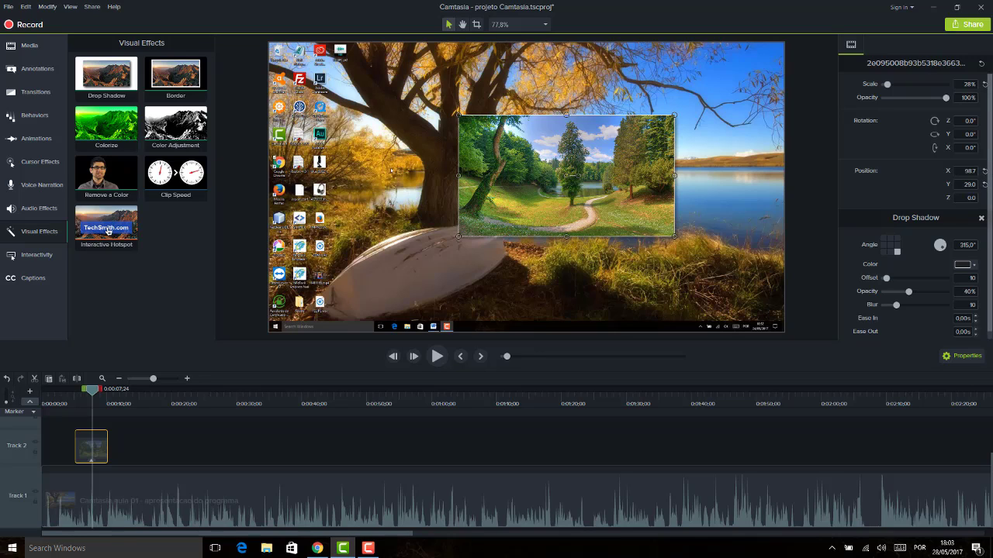
pyautogui.scroll(-1, 916, 233)
pyautogui.moveTo(887, 269); pyautogui.dragTo(903, 295)
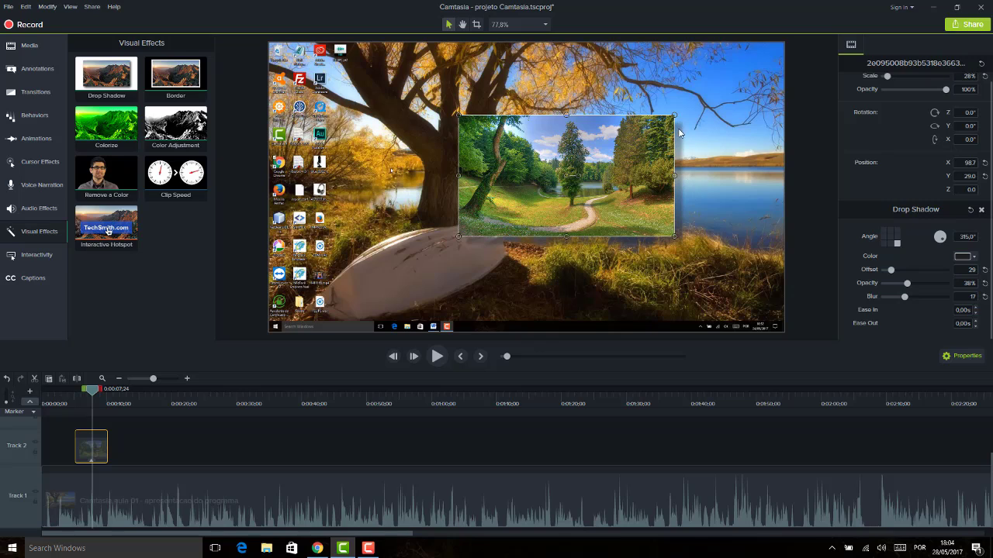
# Step: Try yellow, blue and teal for the landscape image's drop shadow and settle on black
pyautogui.click(965, 256)
pyautogui.click(919, 288)
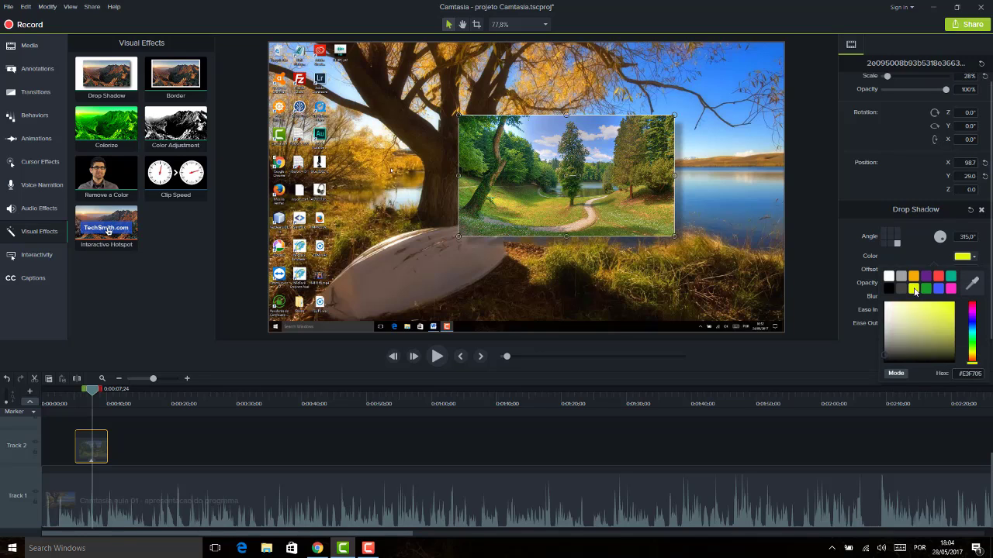
pyautogui.click(975, 259)
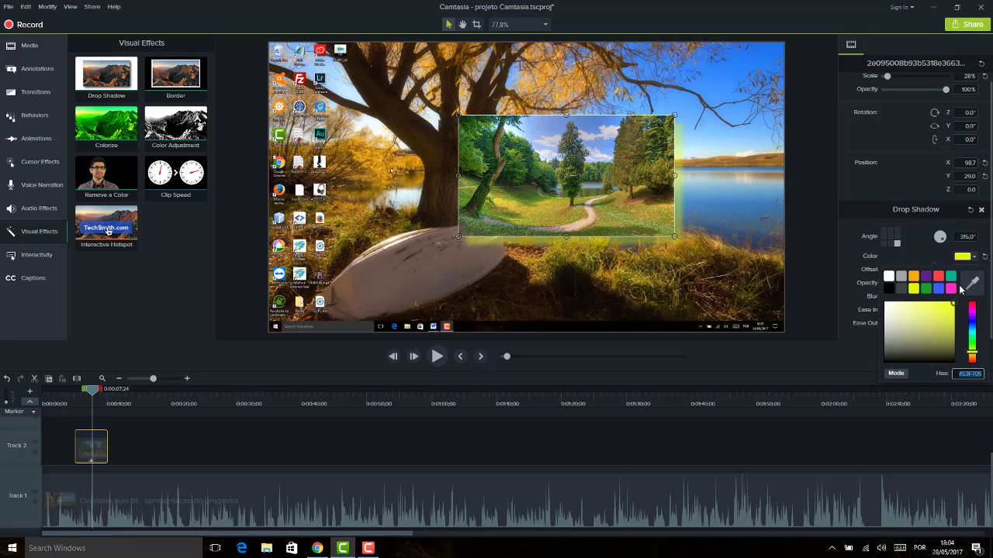
pyautogui.click(937, 290)
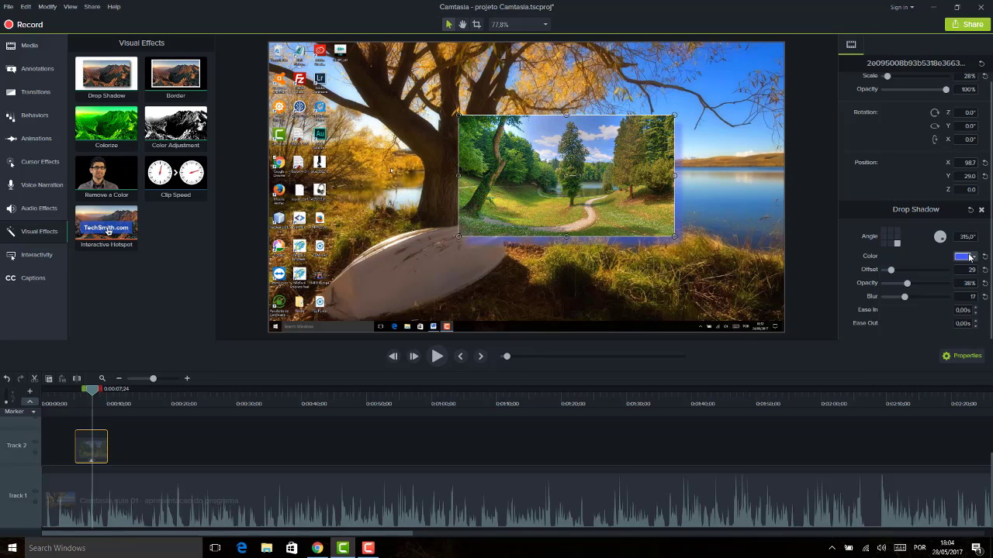
pyautogui.click(969, 258)
pyautogui.click(951, 277)
pyautogui.click(968, 261)
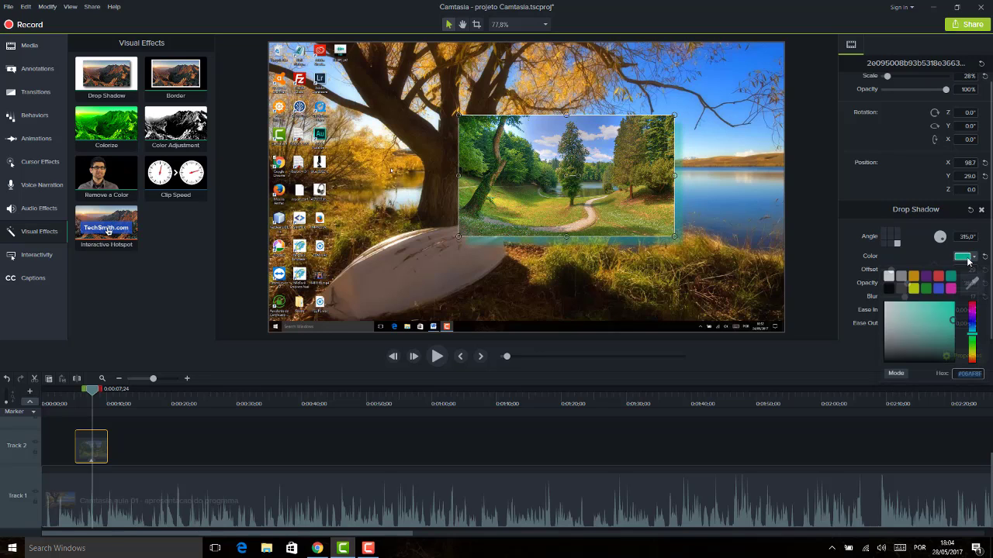
pyautogui.click(889, 288)
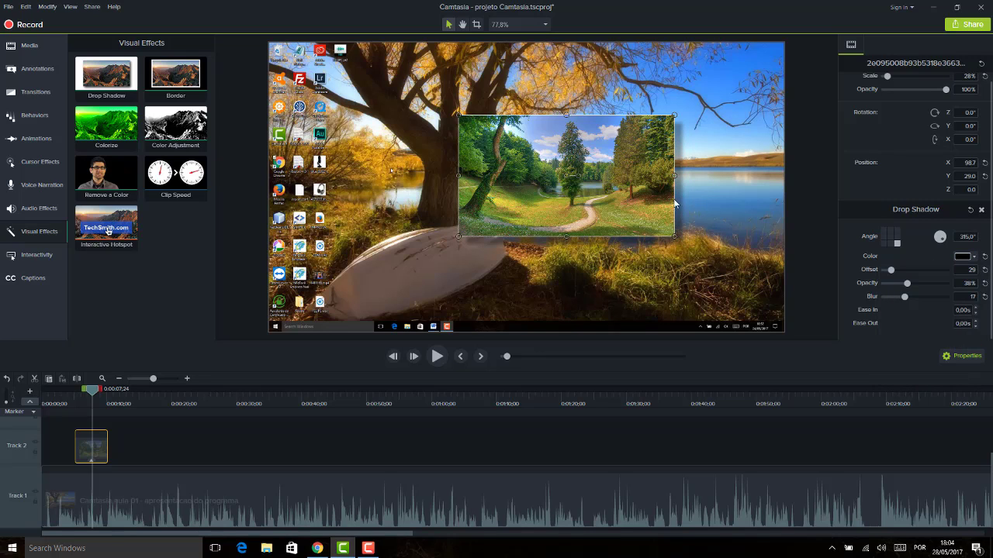
# Step: Try several drop shadow angles, settling on 270°, and reposition the landscape image at about X 164, Y 0
pyautogui.moveTo(639, 195); pyautogui.dragTo(676, 217)
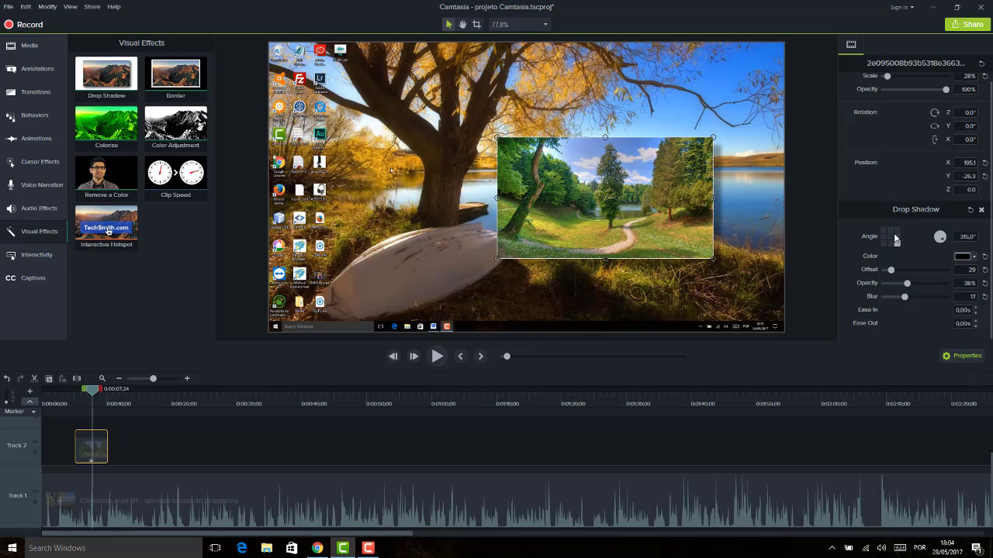
pyautogui.click(898, 236)
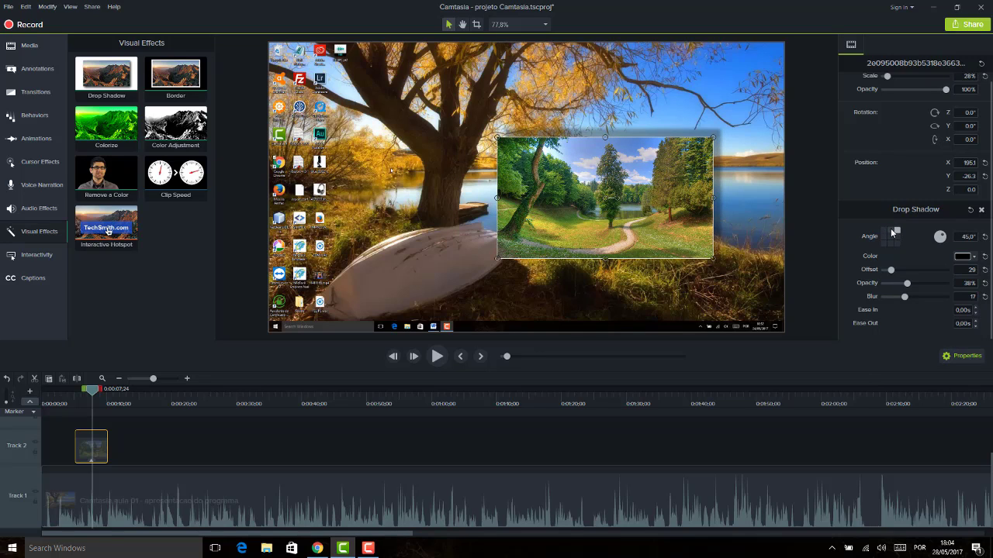
pyautogui.click(891, 232)
pyautogui.click(884, 232)
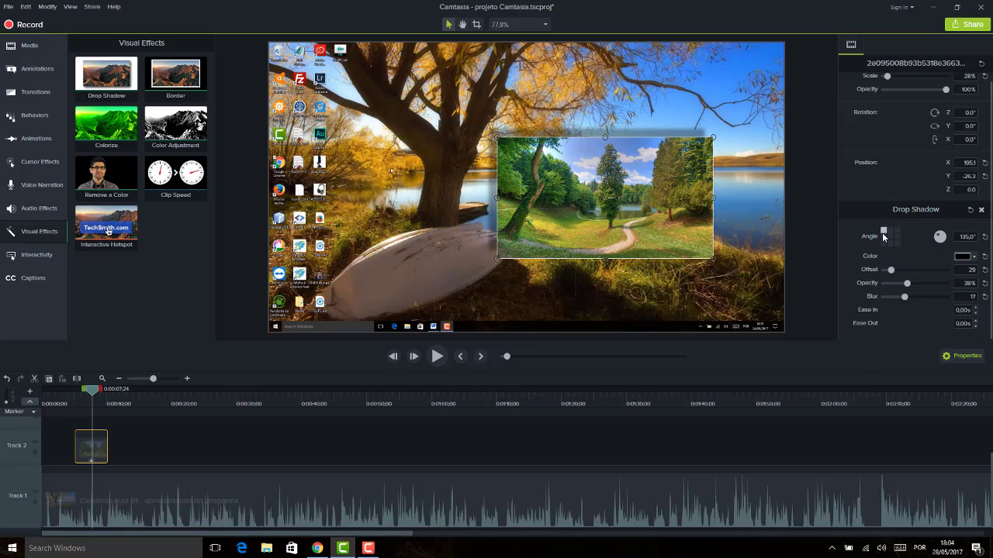
pyautogui.click(882, 238)
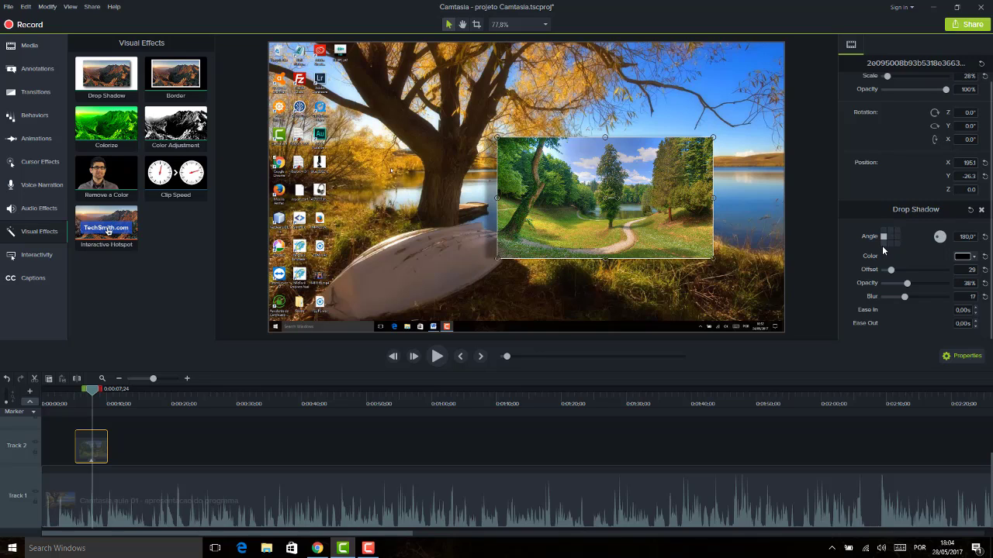
pyautogui.click(883, 244)
pyautogui.click(889, 244)
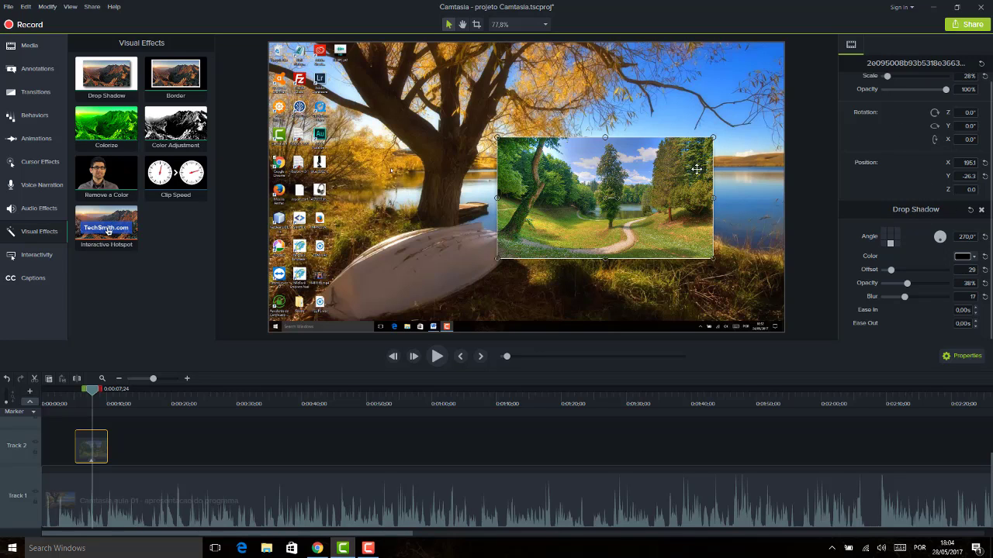
pyautogui.moveTo(697, 168)
pyautogui.mouseDown()
pyautogui.moveTo(707, 153)
pyautogui.moveTo(683, 157)
pyautogui.mouseUp()
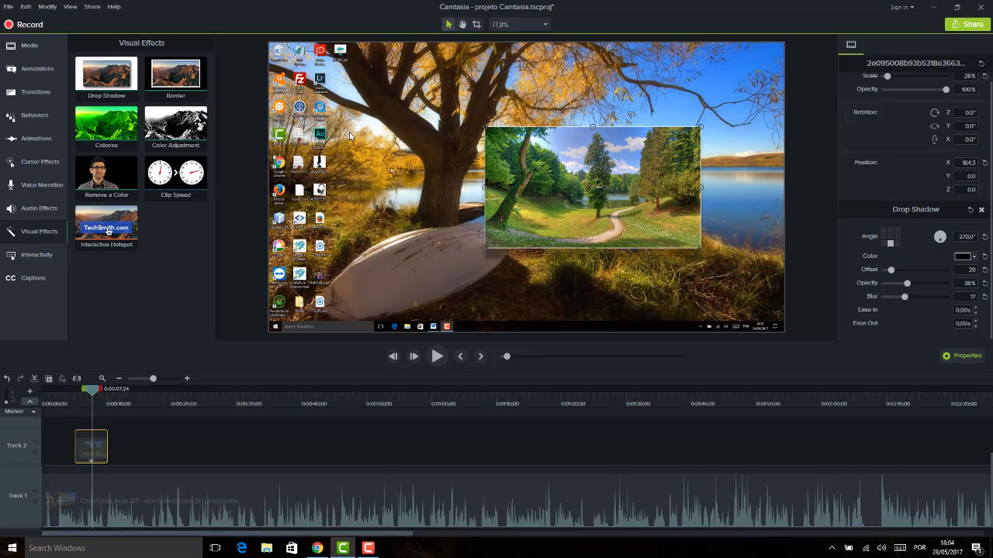
# Step: Apply the Border visual effect to the landscape image and set the border color to yellow
pyautogui.moveTo(172, 79); pyautogui.dragTo(514, 200)
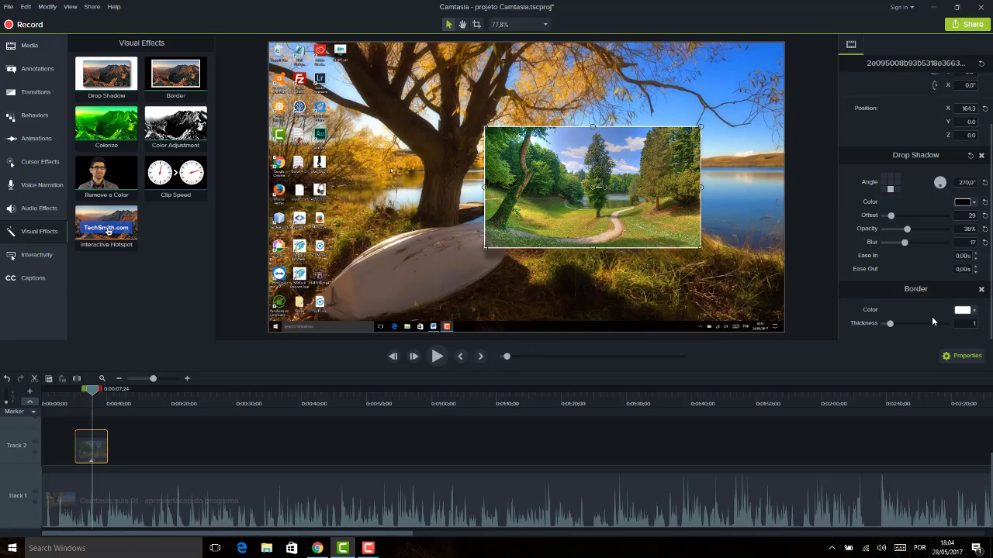
pyautogui.click(968, 311)
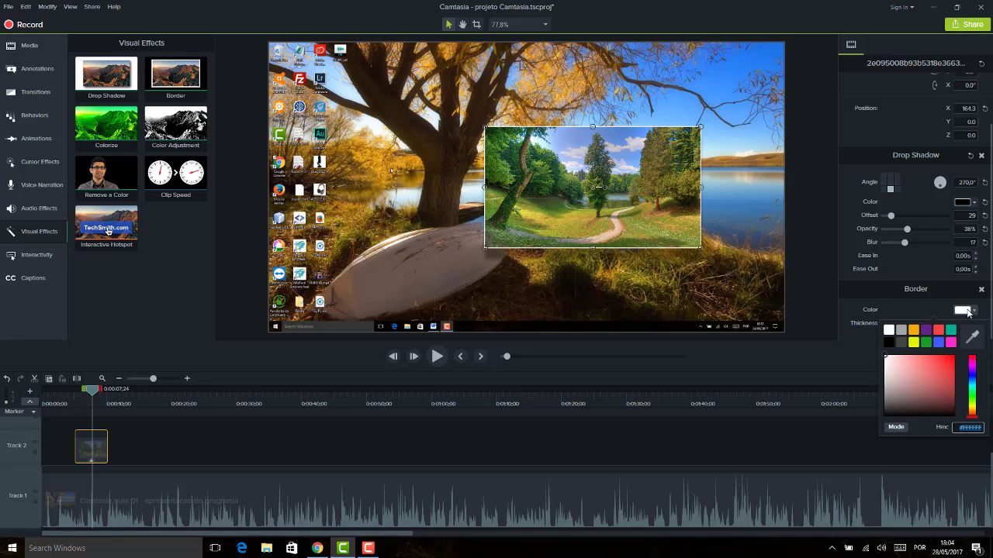
pyautogui.click(913, 343)
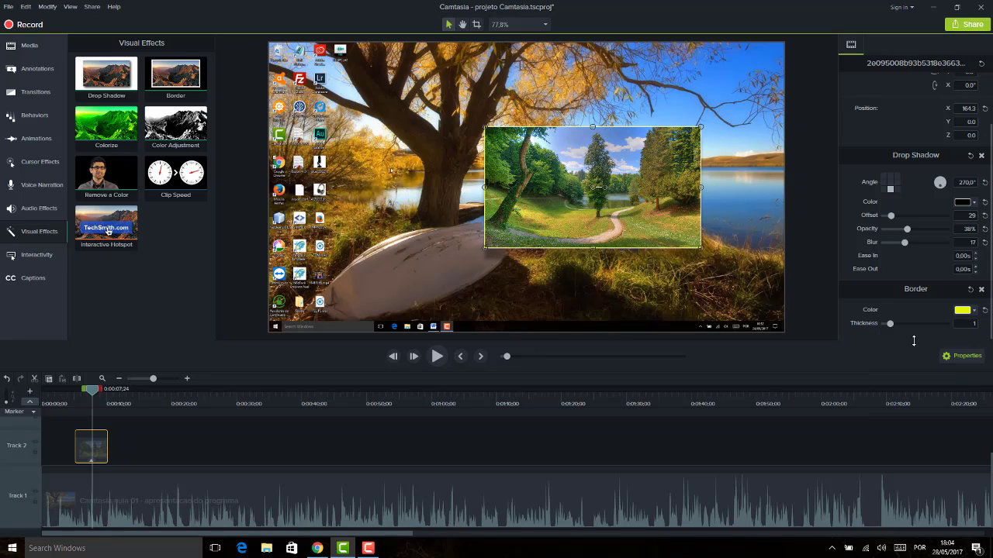
# Step: Set the landscape image's border thickness to 5 and delete the image from Track 2
pyautogui.moveTo(891, 325); pyautogui.dragTo(915, 324)
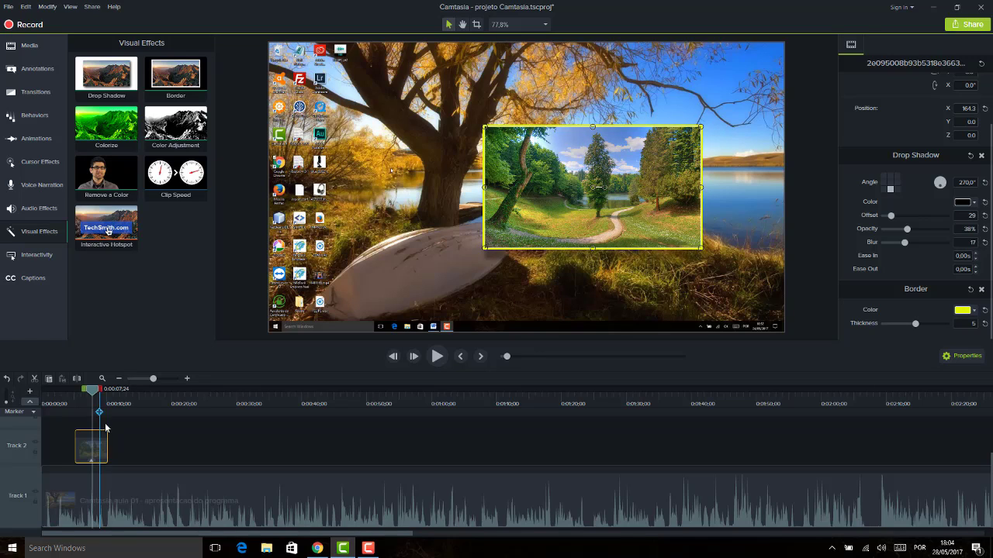
pyautogui.press('Delete')
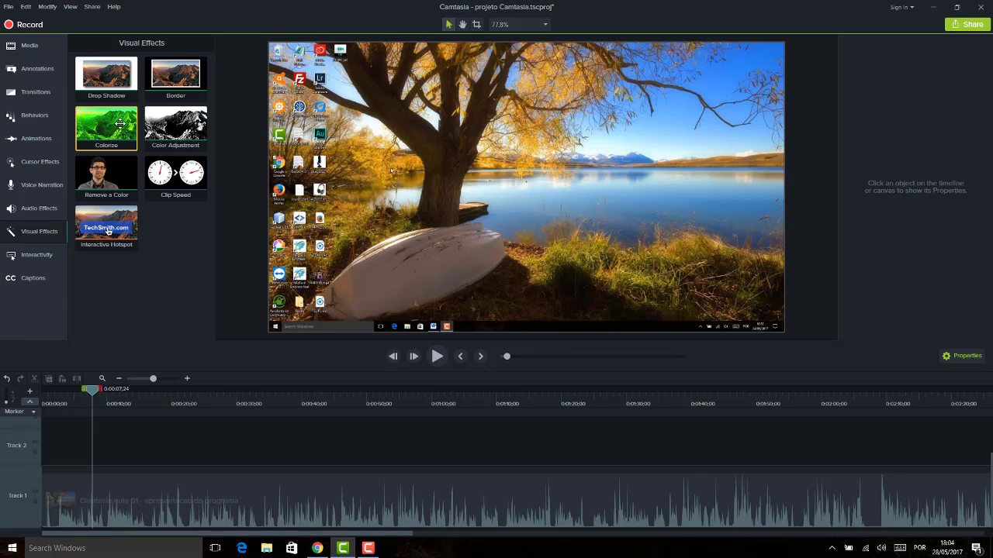
# Step: Apply the Colorize effect to the Track 1 video, set its amount to 24% and try yellow and orange as its color
pyautogui.moveTo(113, 133); pyautogui.dragTo(102, 495)
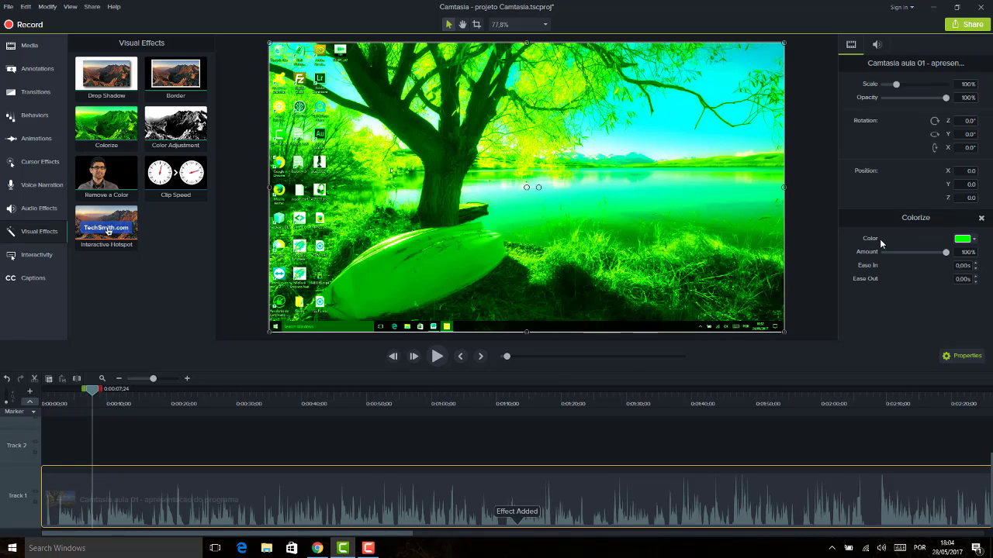
pyautogui.moveTo(920, 252)
pyautogui.mouseDown()
pyautogui.moveTo(897, 248)
pyautogui.moveTo(911, 255)
pyautogui.mouseUp()
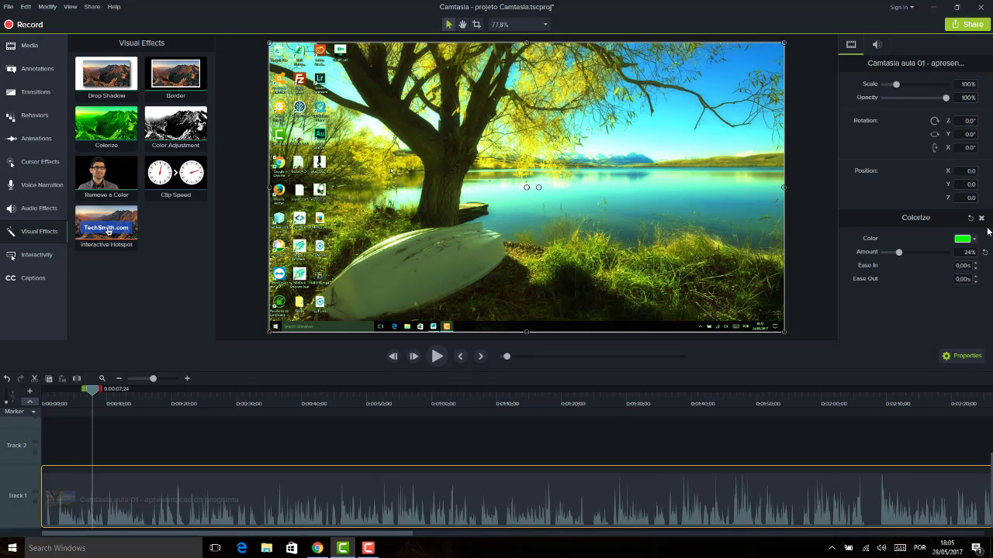
pyautogui.click(963, 238)
pyautogui.click(914, 272)
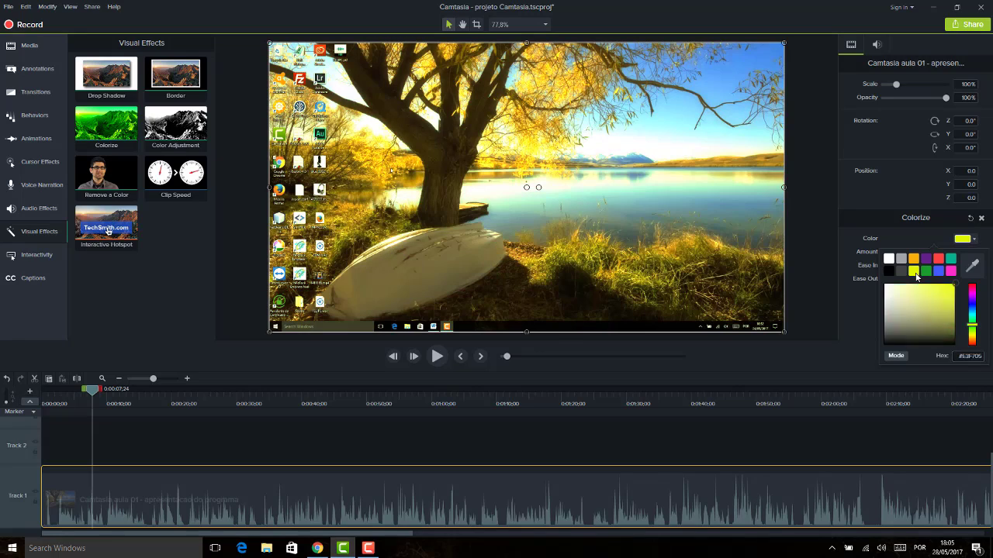
pyautogui.click(971, 242)
pyautogui.click(918, 258)
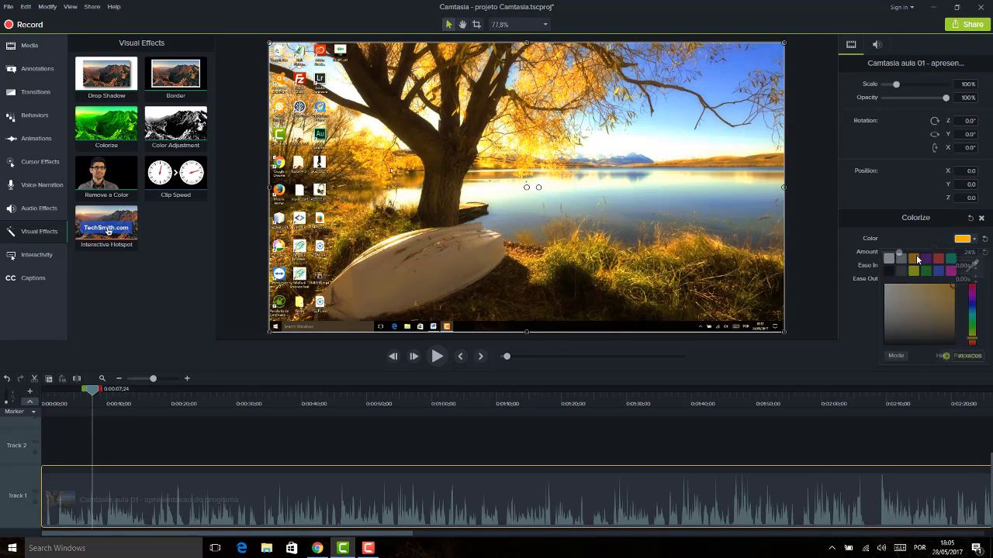
# Step: Preview the colorized video around 0:00:11;26 and change the Colorize color to blue #0064A4
pyautogui.moveTo(91, 389); pyautogui.dragTo(238, 389)
pyautogui.moveTo(165, 410); pyautogui.dragTo(116, 416)
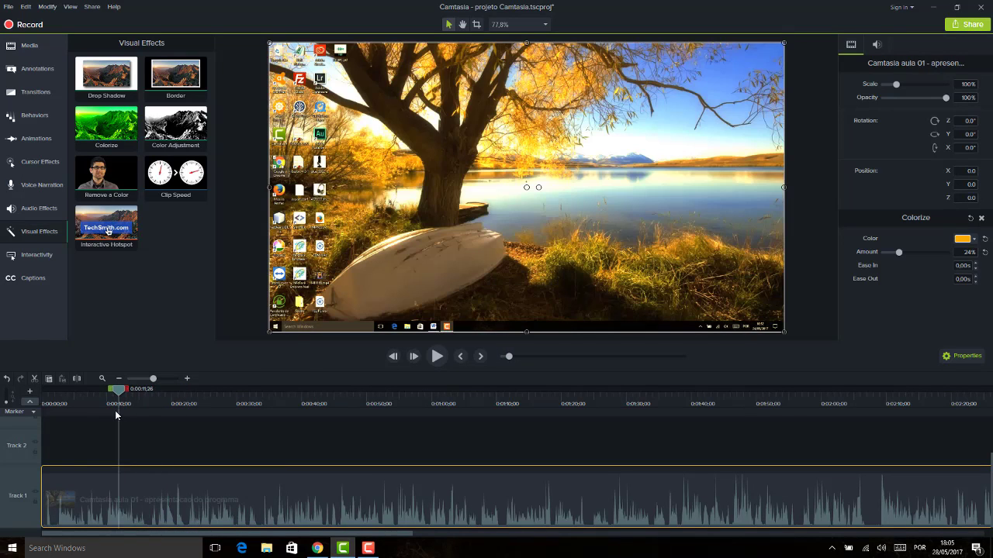
pyautogui.click(973, 240)
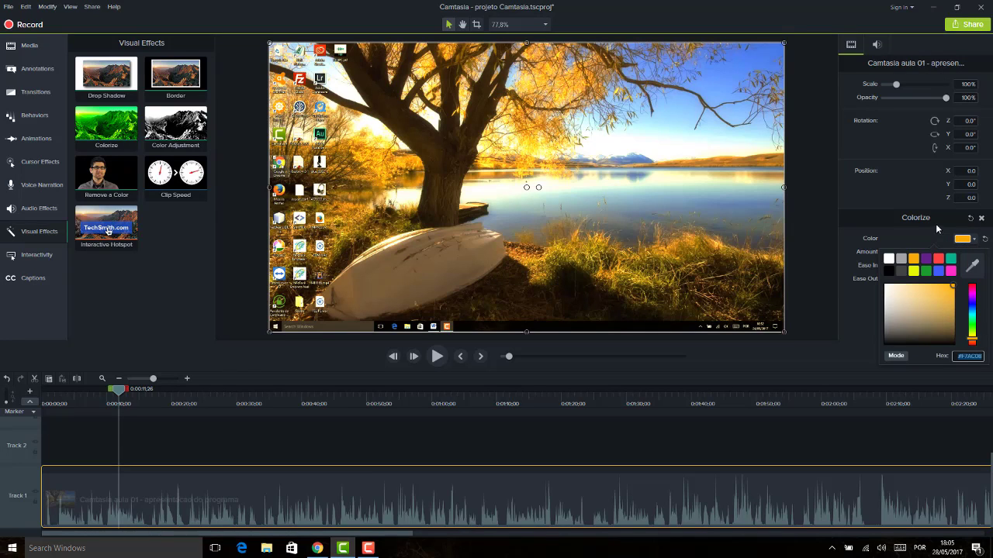
pyautogui.click(933, 225)
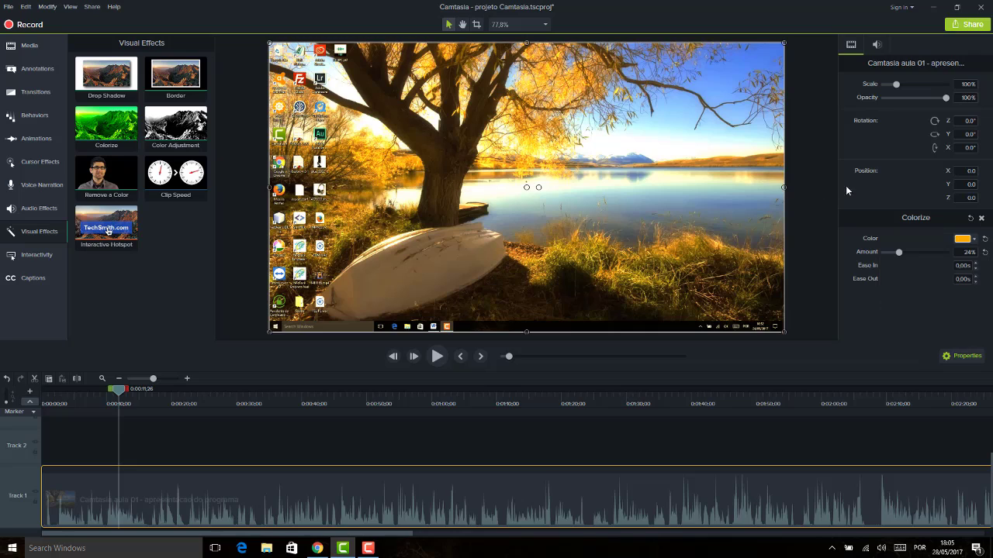
pyautogui.click(967, 242)
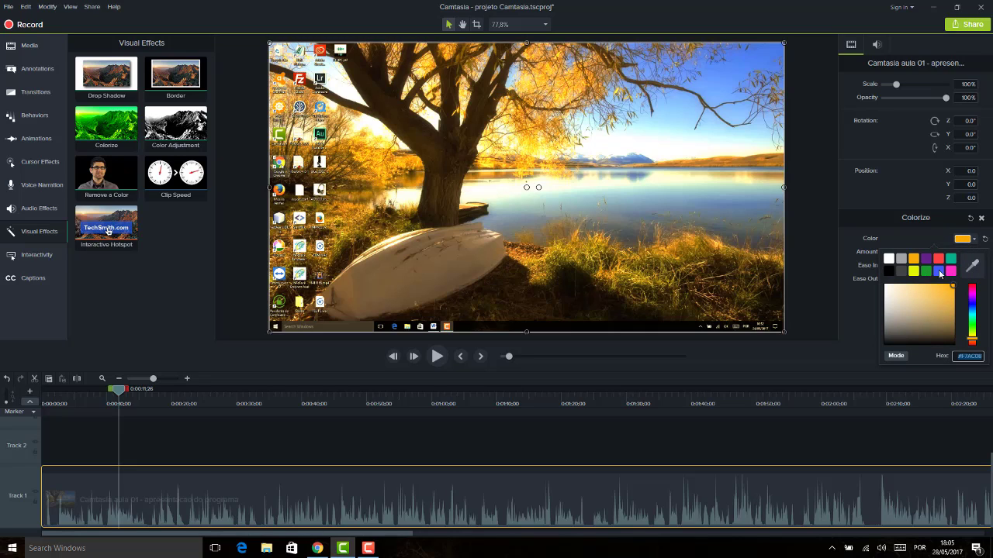
pyautogui.click(972, 310)
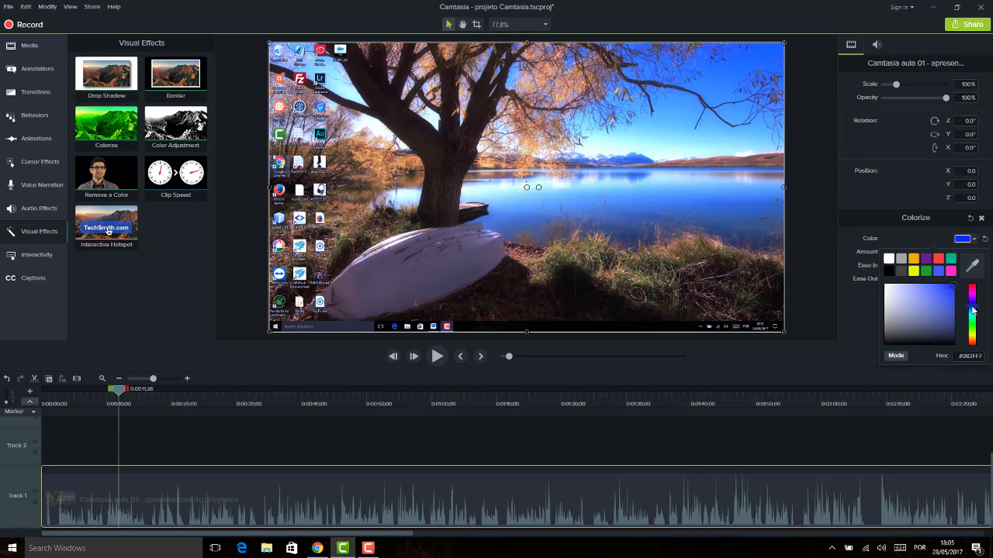
pyautogui.moveTo(972, 310)
pyautogui.mouseDown()
pyautogui.moveTo(948, 304)
pyautogui.moveTo(959, 310)
pyautogui.mouseUp()
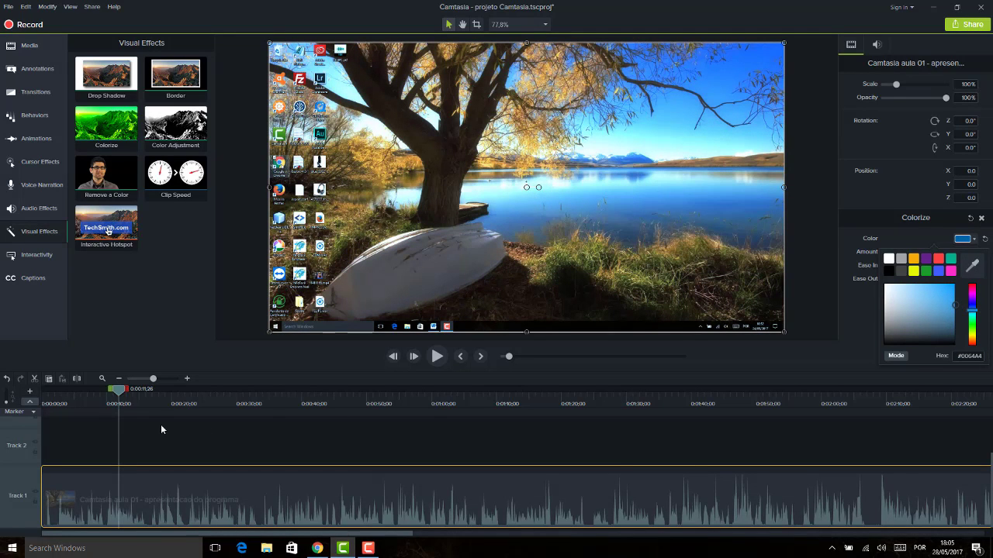
# Step: Remove all effects from the Track 1 video
pyautogui.rightClick(117, 498)
pyautogui.moveTo(155, 484)
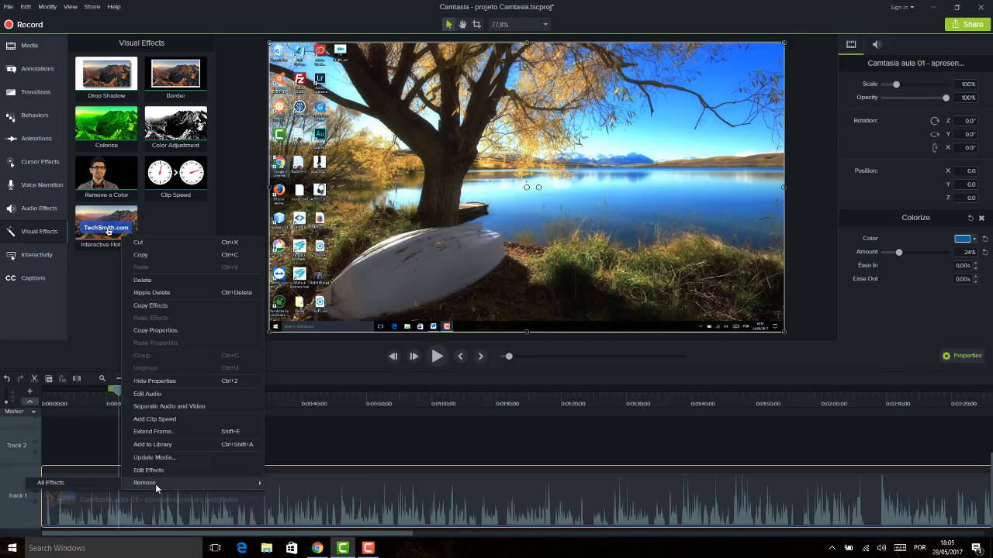
pyautogui.click(84, 481)
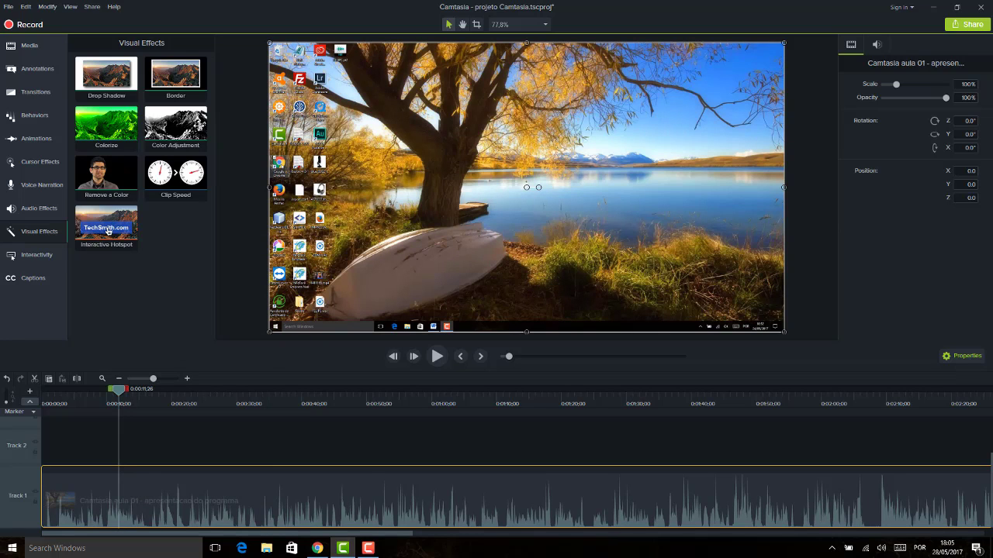
# Step: Apply Colorize to the Track 1 video again with an amount of 16% and a yellow color
pyautogui.moveTo(112, 120); pyautogui.dragTo(197, 489)
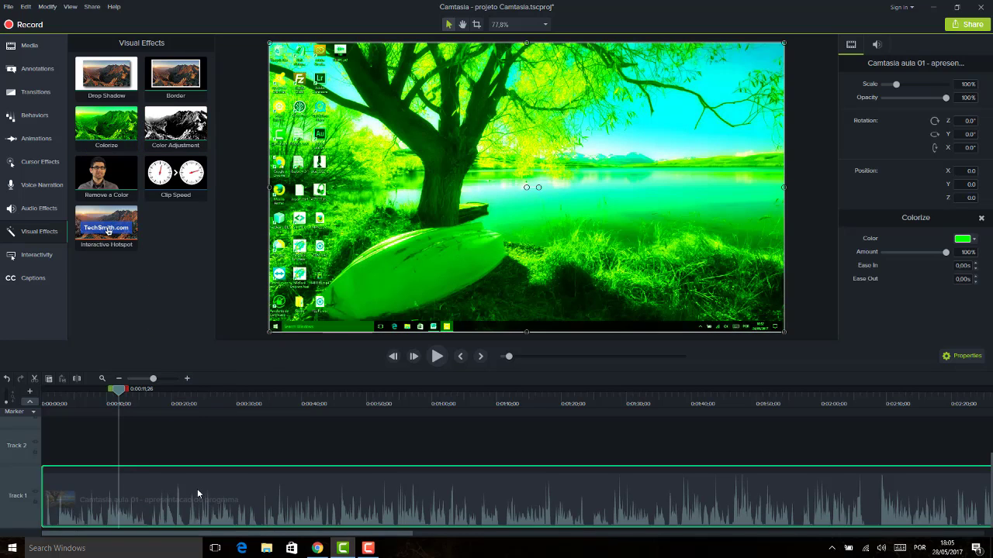
pyautogui.click(938, 252)
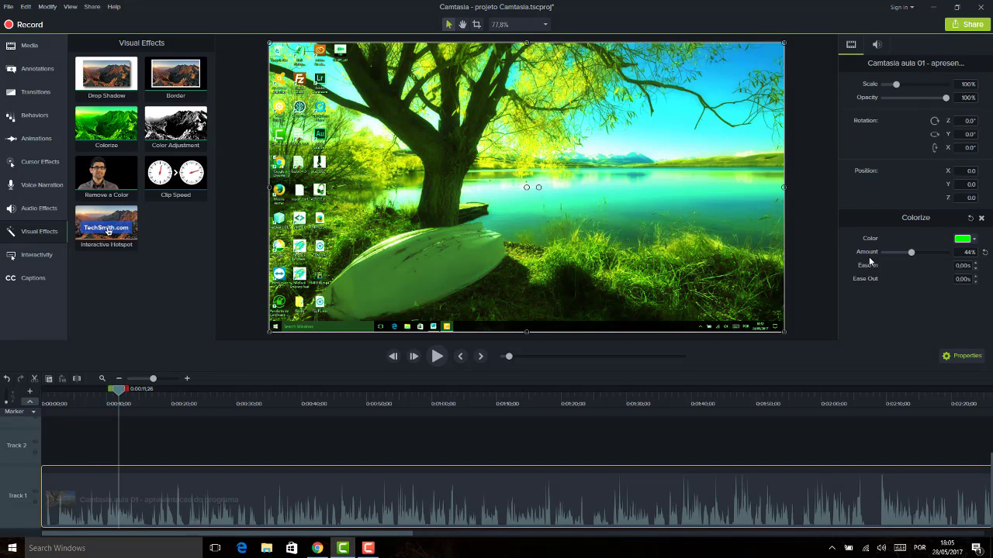
pyautogui.moveTo(881, 249); pyautogui.dragTo(893, 252)
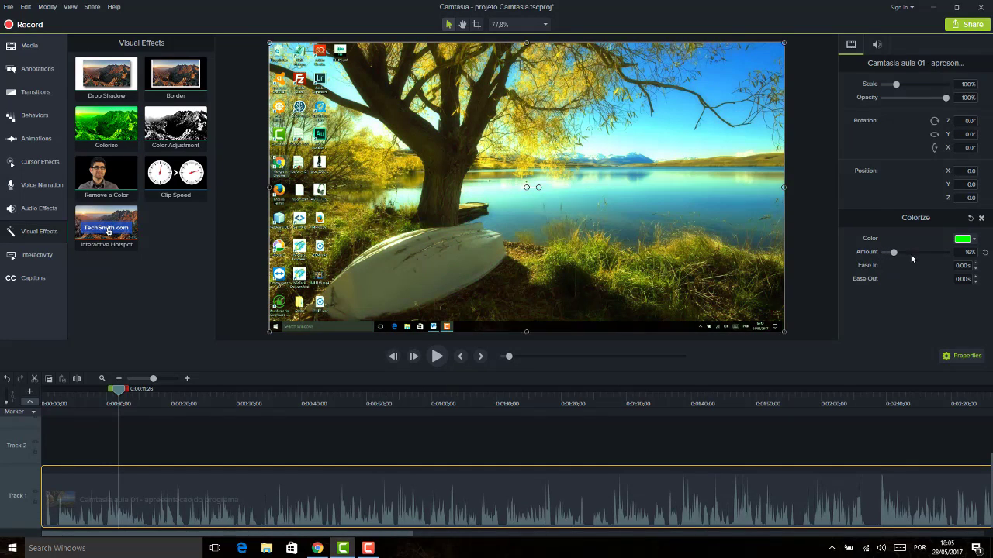
pyautogui.click(975, 240)
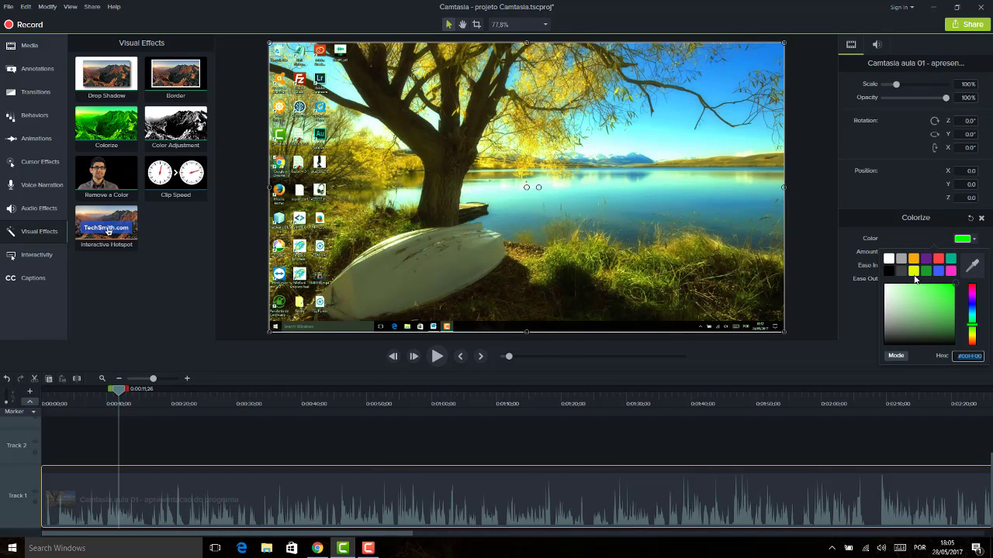
pyautogui.click(913, 272)
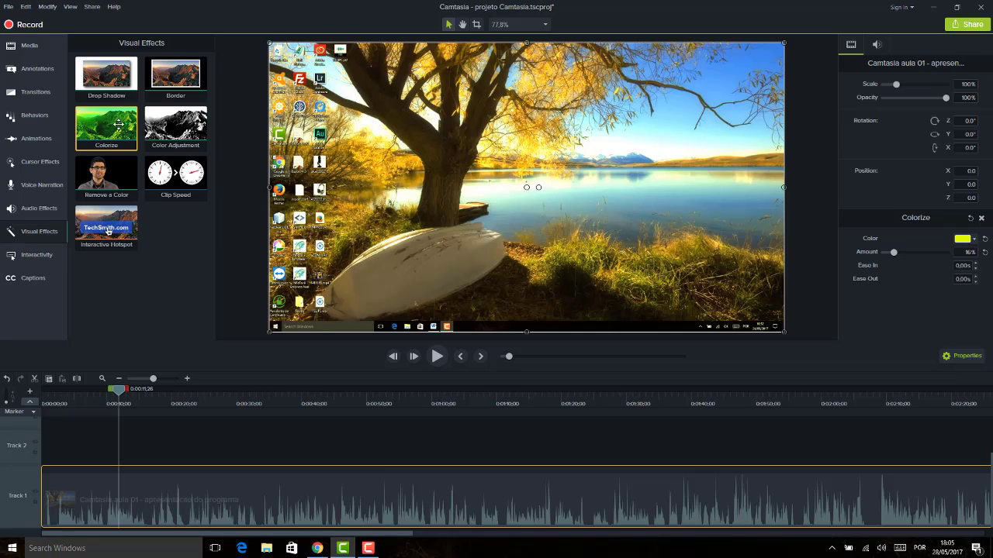
# Step: Remove the Colorize effect from the Track 1 video by clearing all of its effects
pyautogui.rightClick(179, 491)
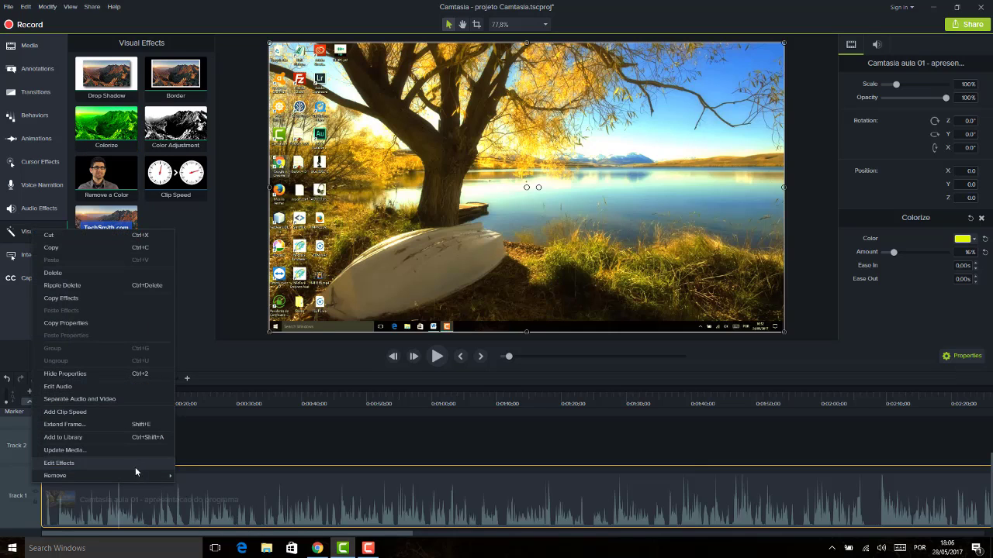
pyautogui.moveTo(136, 475)
pyautogui.click(197, 476)
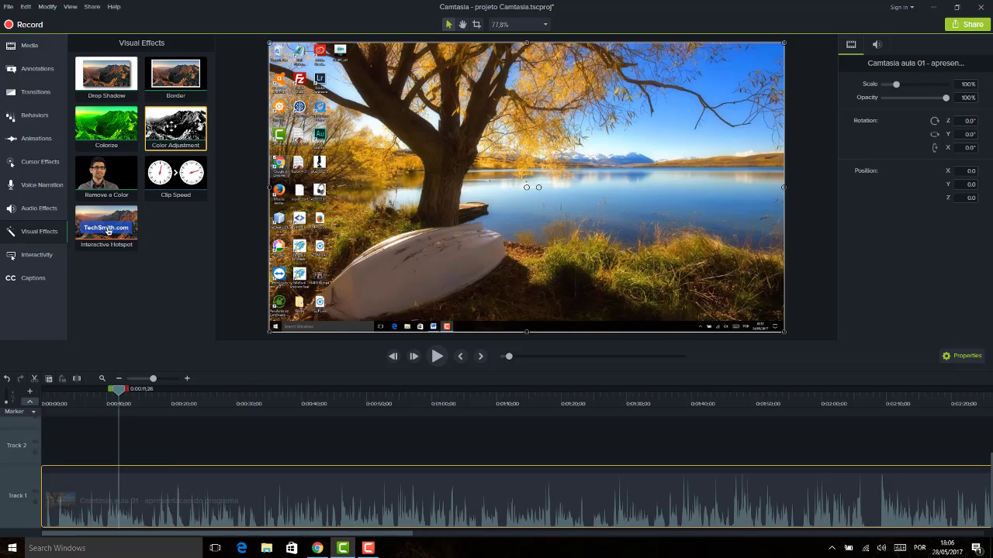
# Step: Apply Color Adjustment to the Track 1 video and, at 0:00:59;21, set brightness 14, contrast 300 and saturation 100
pyautogui.moveTo(175, 126); pyautogui.dragTo(151, 485)
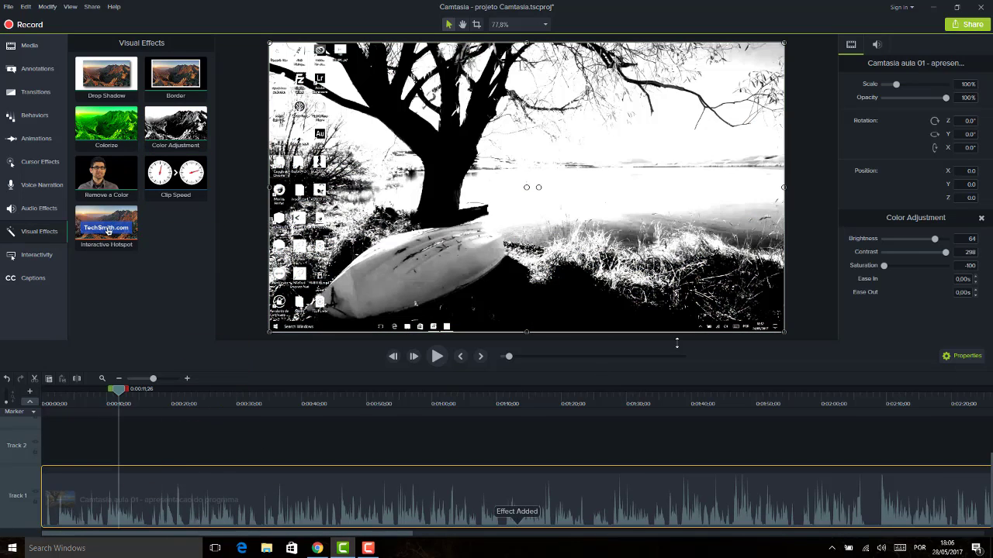
pyautogui.click(140, 402)
pyautogui.moveTo(155, 404); pyautogui.dragTo(429, 400)
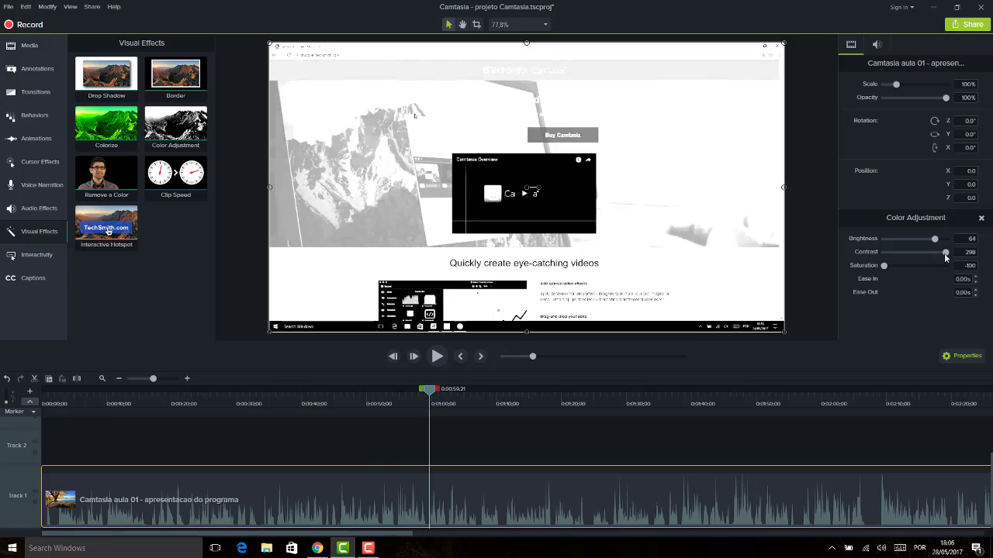
pyautogui.moveTo(944, 253); pyautogui.dragTo(958, 276)
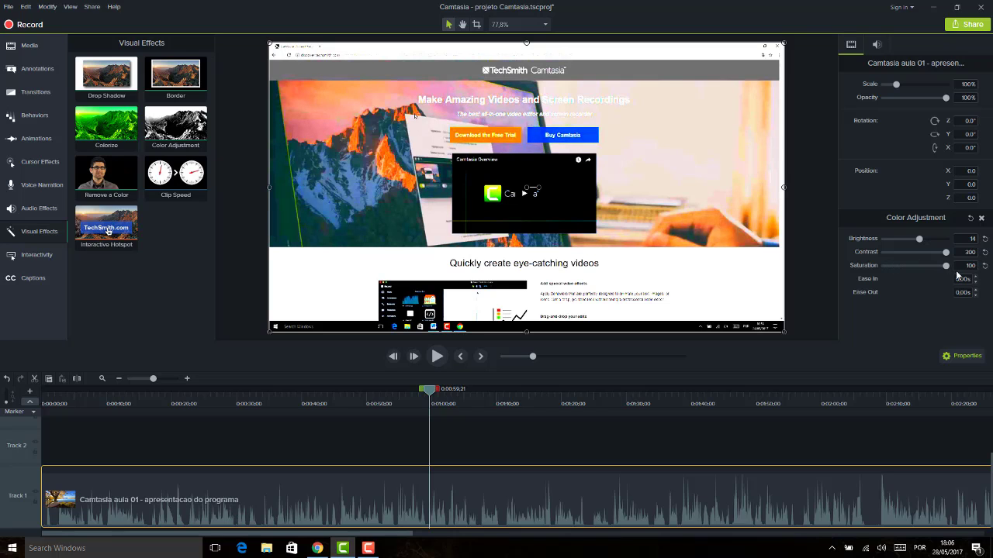
# Step: At 0:01:45;14, set the video's Color Adjustment to brightness 25, contrast 147 and saturation 35
pyautogui.moveTo(471, 401); pyautogui.dragTo(726, 401)
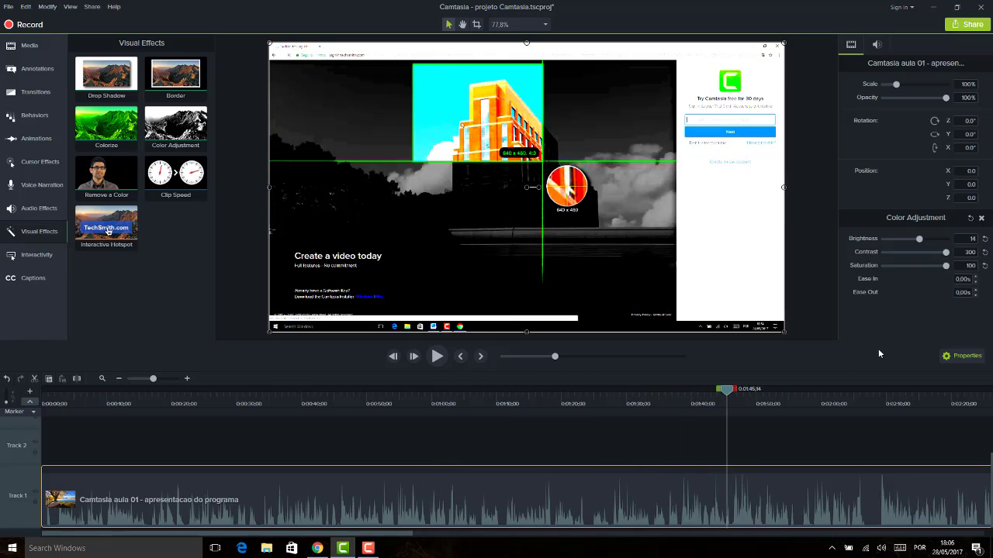
pyautogui.moveTo(914, 268)
pyautogui.mouseDown()
pyautogui.moveTo(883, 263)
pyautogui.moveTo(931, 260)
pyautogui.moveTo(903, 261)
pyautogui.moveTo(927, 268)
pyautogui.moveTo(877, 253)
pyautogui.moveTo(947, 248)
pyautogui.moveTo(920, 252)
pyautogui.mouseUp()
pyautogui.click(923, 240)
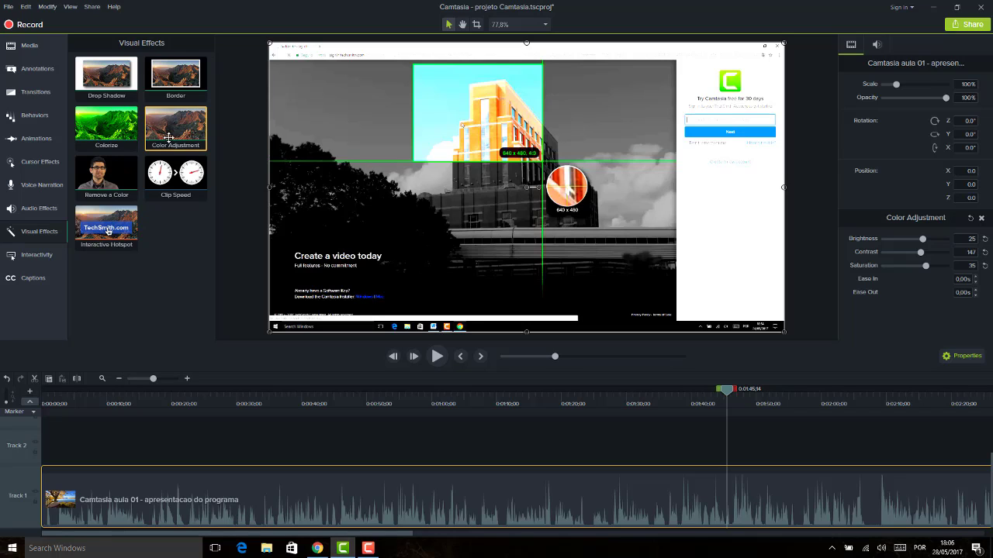
# Step: Show the Track 1 video's effects on the timeline and try moving the start of the Color Adjustment bar, returning it to the clip's beginning
pyautogui.rightClick(145, 493)
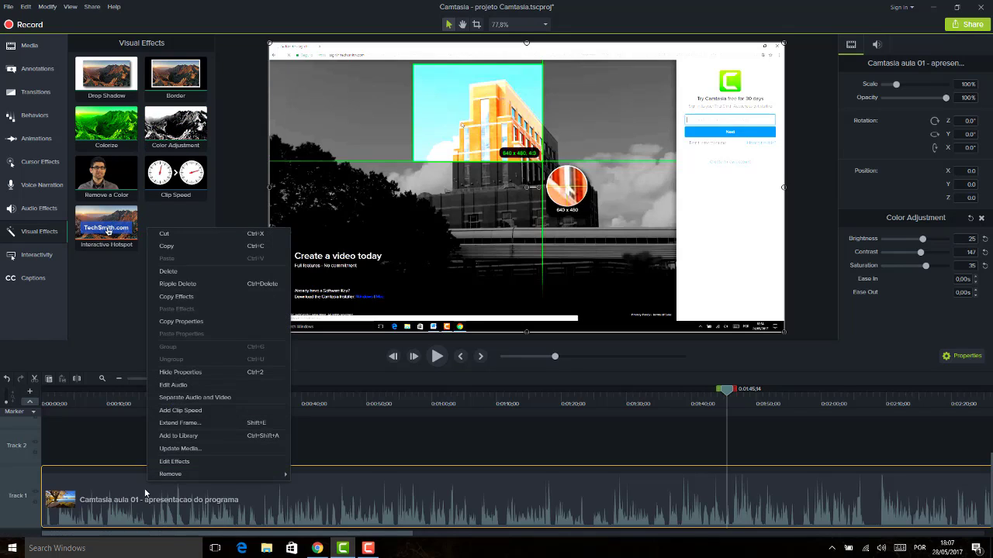
pyautogui.click(180, 461)
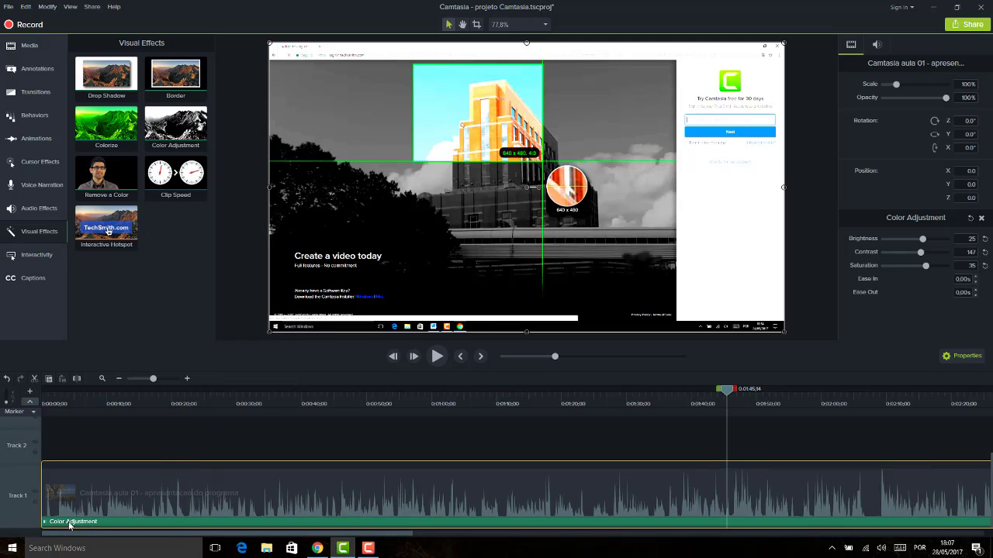
pyautogui.moveTo(43, 521); pyautogui.dragTo(653, 521)
pyautogui.moveTo(528, 545); pyautogui.dragTo(42, 534)
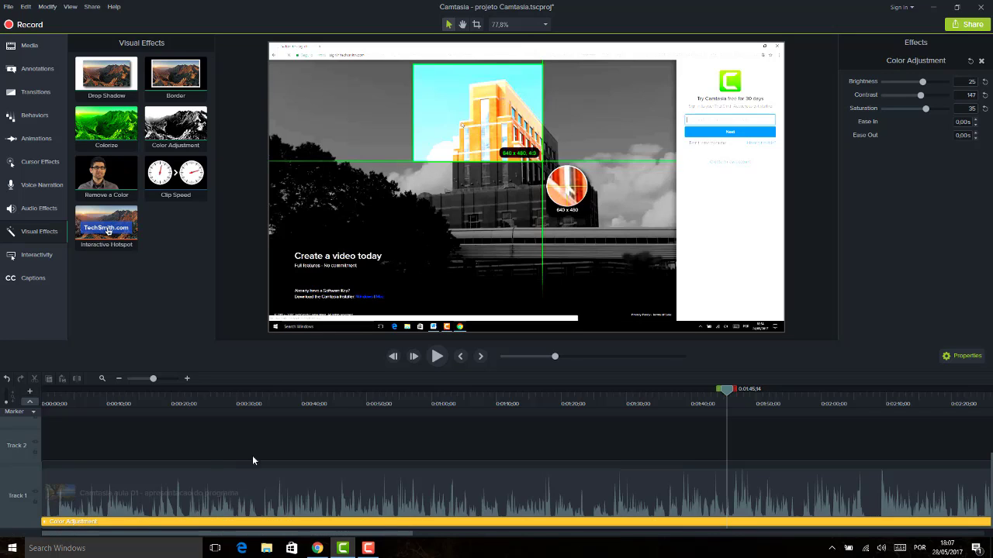
# Step: Split the Track 1 video at 0:00:28;15 and 0:00:34;12 to isolate a short middle clip
pyautogui.click(229, 398)
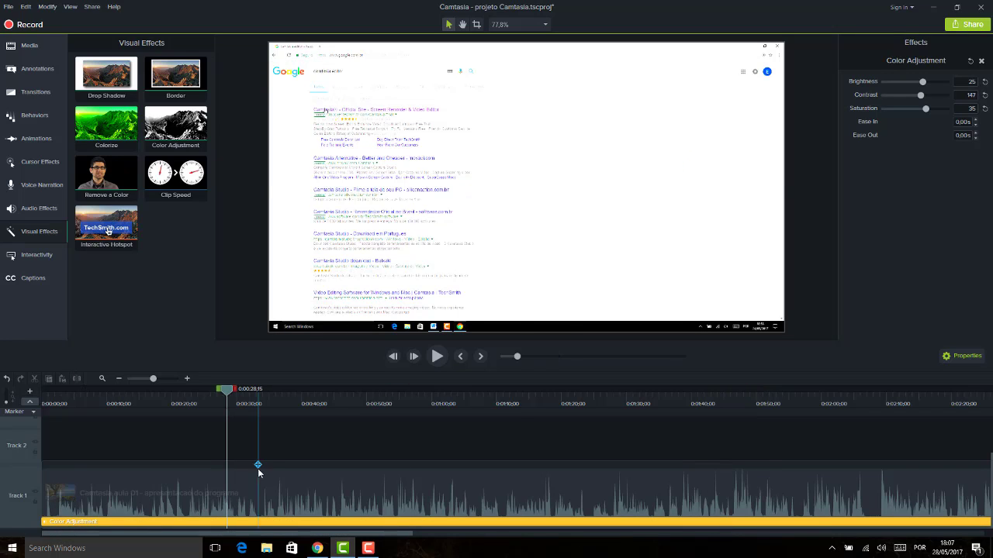
pyautogui.click(245, 479)
pyautogui.click(232, 396)
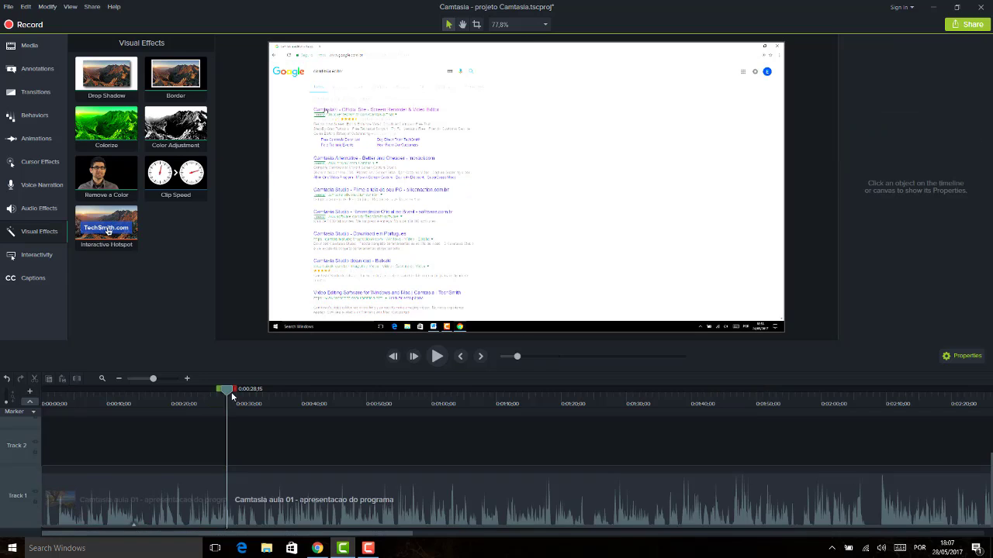
pyautogui.moveTo(232, 396); pyautogui.dragTo(266, 392)
pyautogui.click(301, 486)
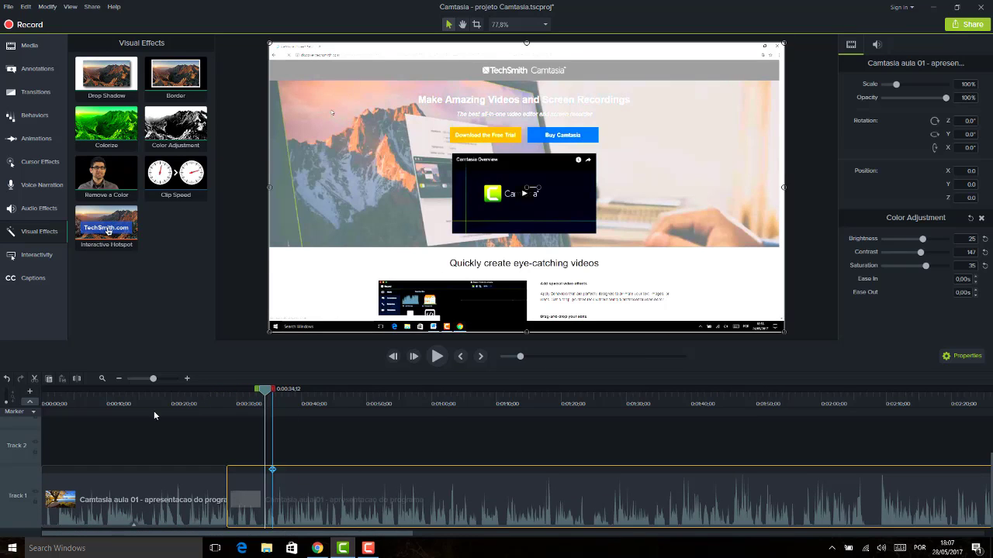
pyautogui.click(76, 379)
# Step: Apply the Colorize effect to the short middle clip on Track 1 and preview the frames across its boundaries
pyautogui.click(263, 481)
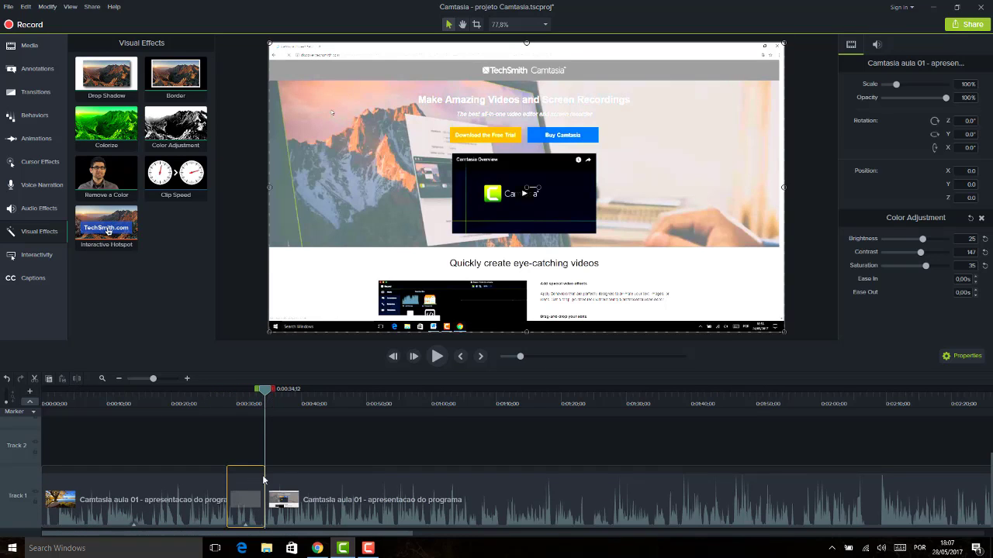
pyautogui.moveTo(107, 126); pyautogui.dragTo(245, 497)
pyautogui.click(228, 392)
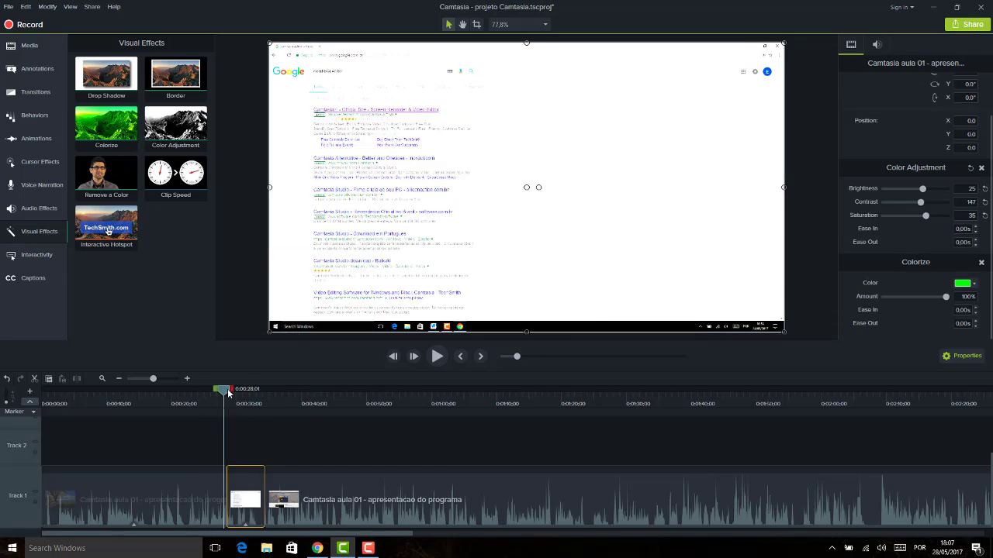
pyautogui.moveTo(239, 390)
pyautogui.mouseDown()
pyautogui.moveTo(216, 390)
pyautogui.moveTo(272, 390)
pyautogui.moveTo(240, 390)
pyautogui.moveTo(255, 392)
pyautogui.mouseUp()
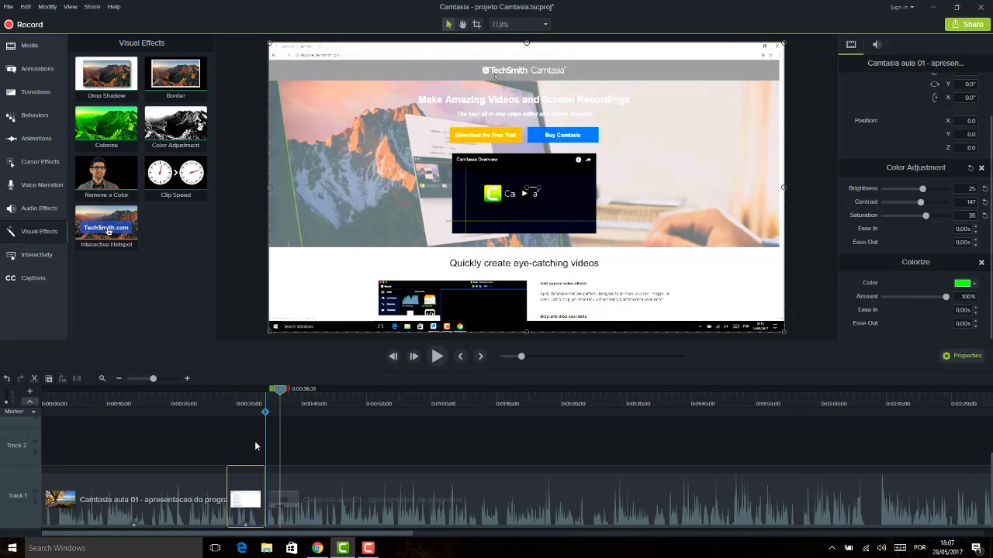
# Step: Remove all effects from each of the three video clips on Track 1
pyautogui.rightClick(247, 497)
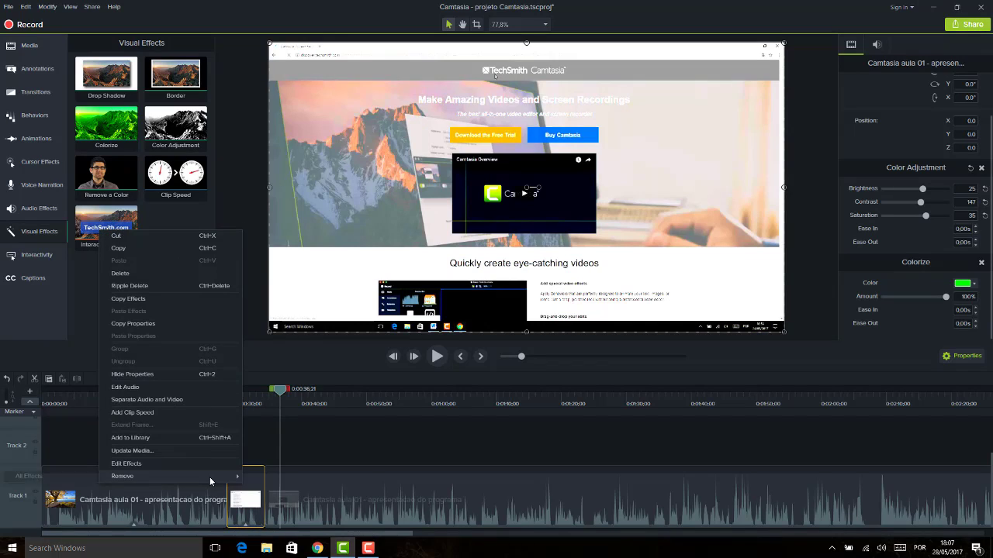
pyautogui.click(70, 480)
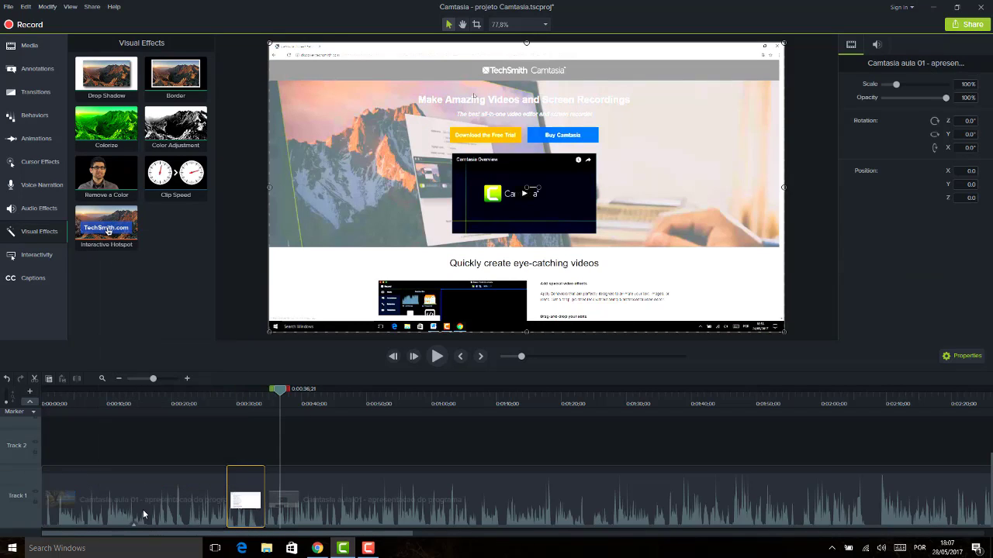
pyautogui.click(146, 499)
pyautogui.rightClick(150, 495)
pyautogui.moveTo(191, 476)
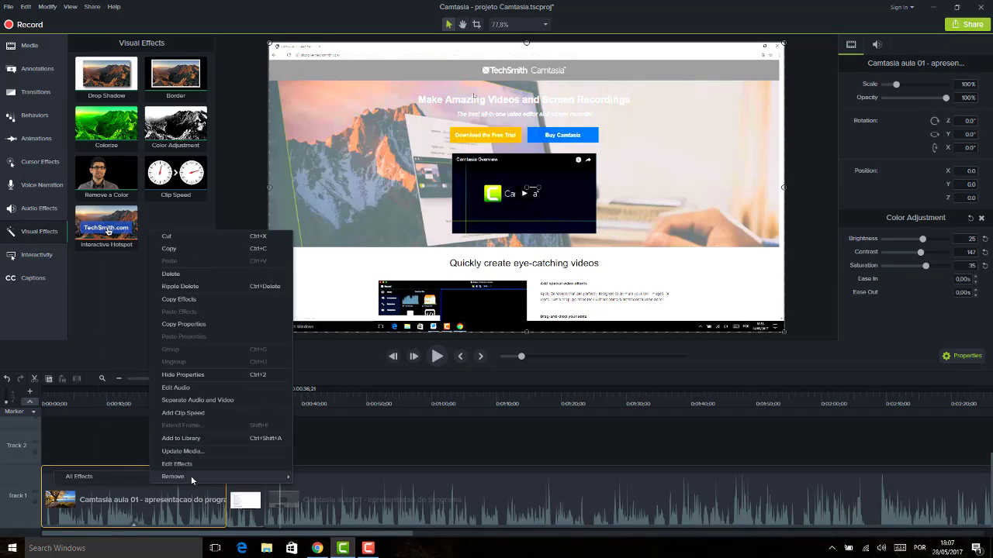
pyautogui.click(120, 482)
pyautogui.click(351, 503)
pyautogui.rightClick(356, 501)
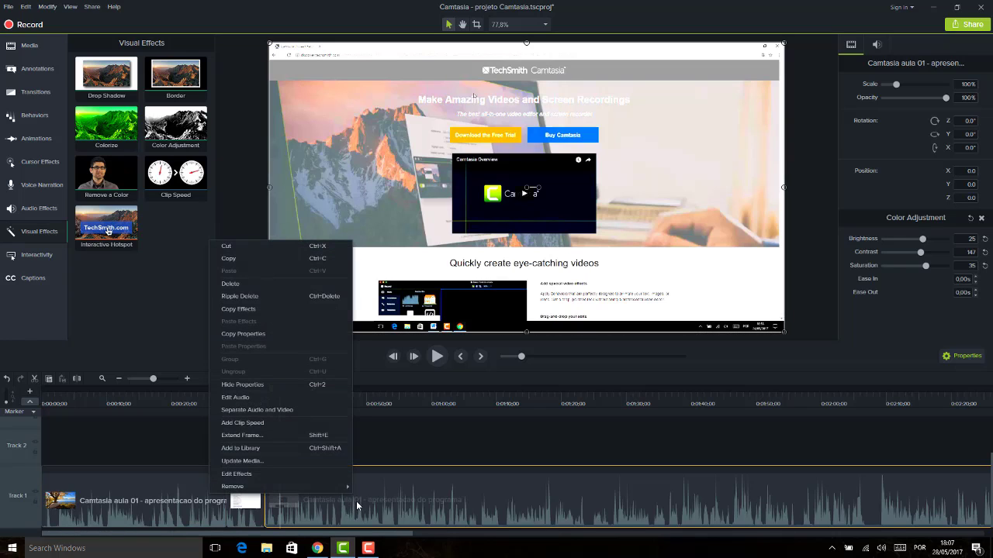
pyautogui.click(182, 485)
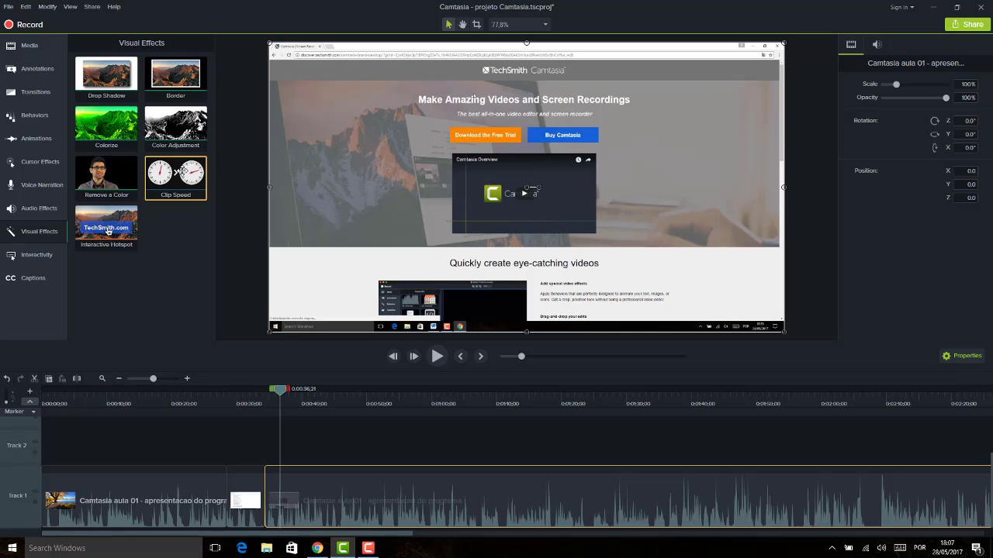
# Step: Apply the Clip Speed effect to the first clip on Track 1 and show its effect bar on the timeline
pyautogui.moveTo(181, 171); pyautogui.dragTo(141, 497)
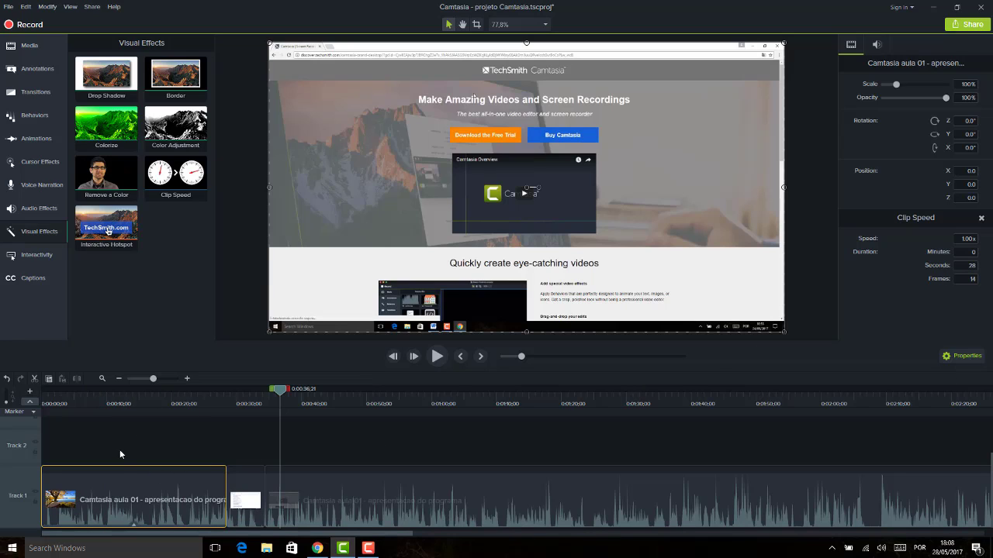
pyautogui.rightClick(132, 512)
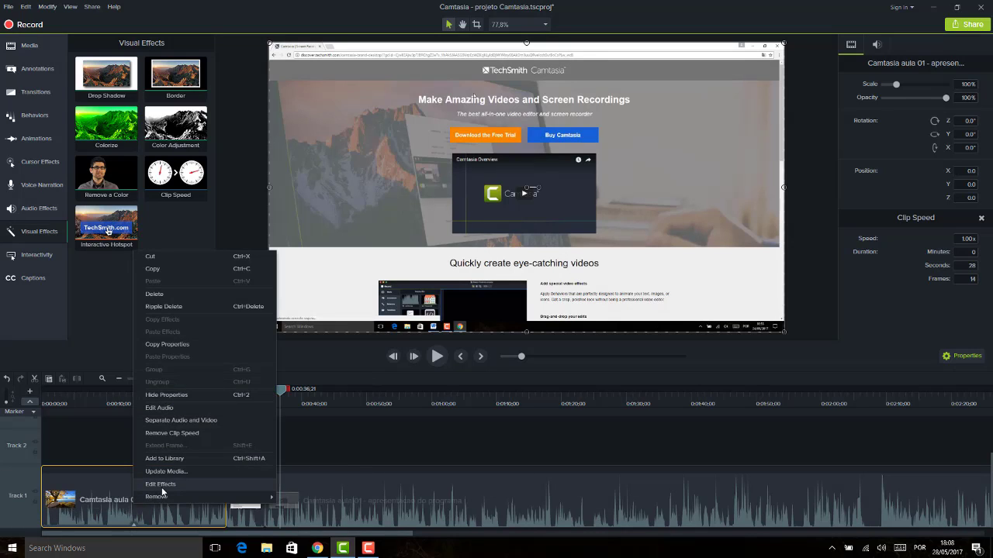
pyautogui.click(161, 485)
pyautogui.click(147, 521)
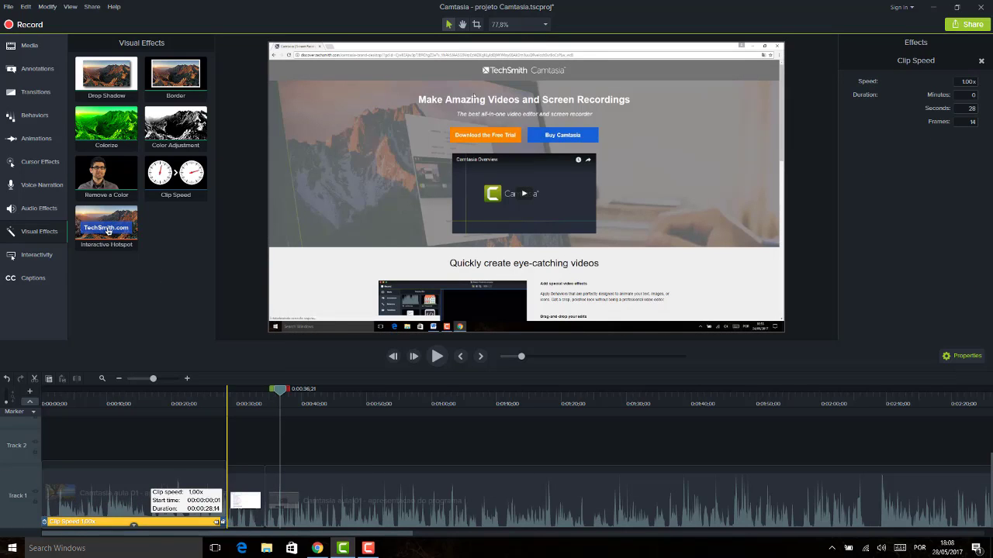
# Step: Shorten the first clip's Clip Speed bar to reach 2.69x, a 10-second 17-frame duration, and preview it from the beginning
pyautogui.moveTo(221, 521); pyautogui.dragTo(109, 521)
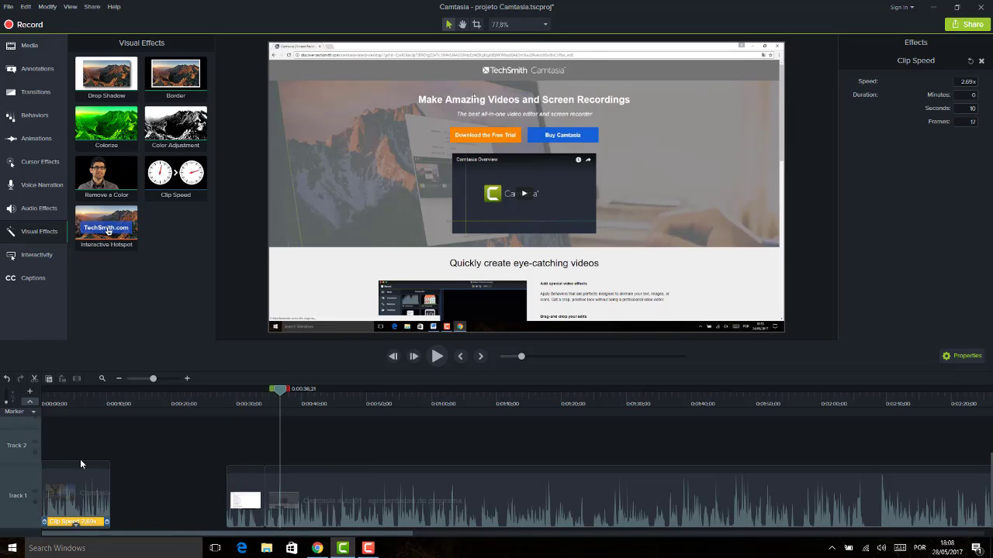
pyautogui.click(44, 402)
pyautogui.press('space')
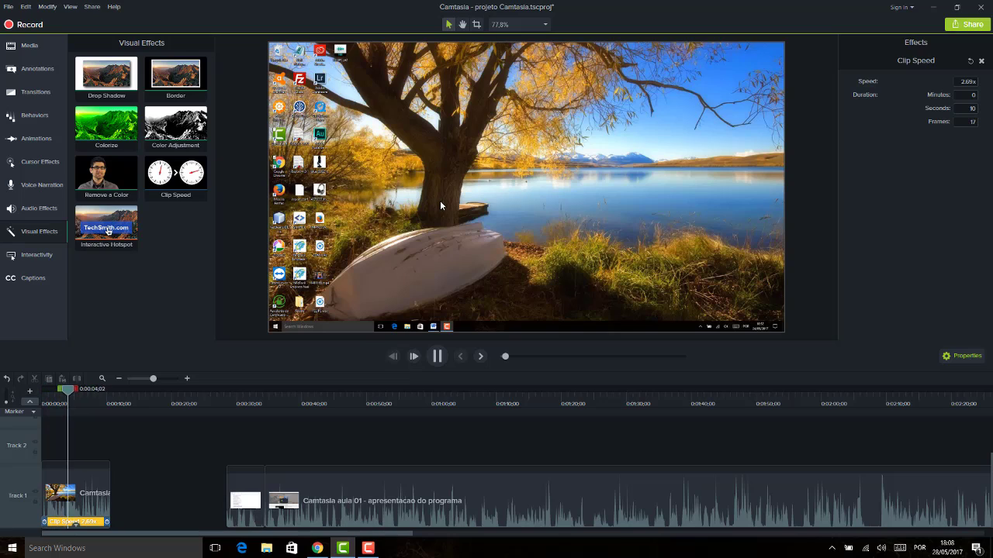
pyautogui.press('space')
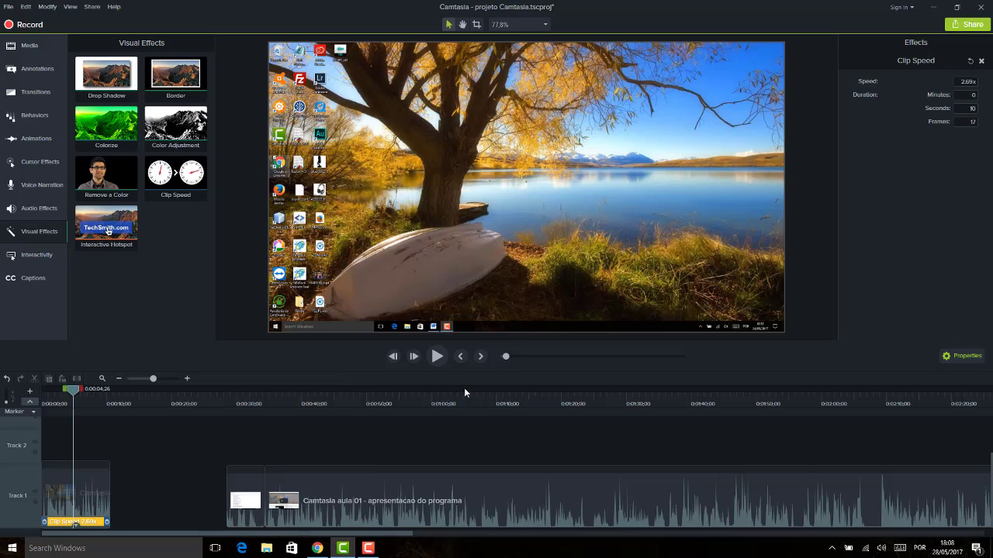
# Step: Delete the other two clips on Track 1 and stretch the first clip's Clip Speed bar to 0.62x, lasting 46 seconds 4 frames
pyautogui.moveTo(107, 522); pyautogui.dragTo(225, 522)
pyautogui.moveTo(309, 456); pyautogui.dragTo(341, 521)
pyautogui.press('Delete')
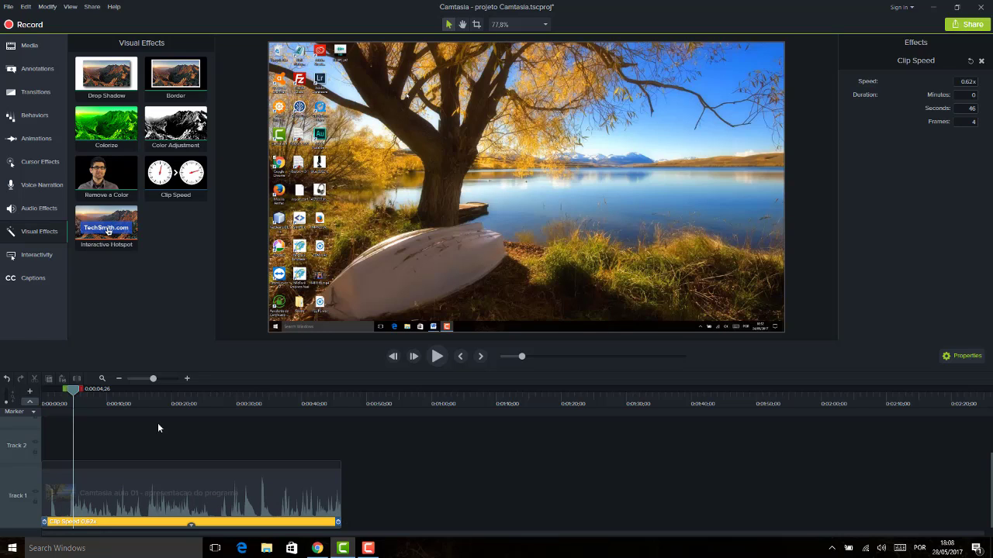
# Step: Play part of the slowed clip and add a timeline marker at 0:00:12;03
pyautogui.press('space')
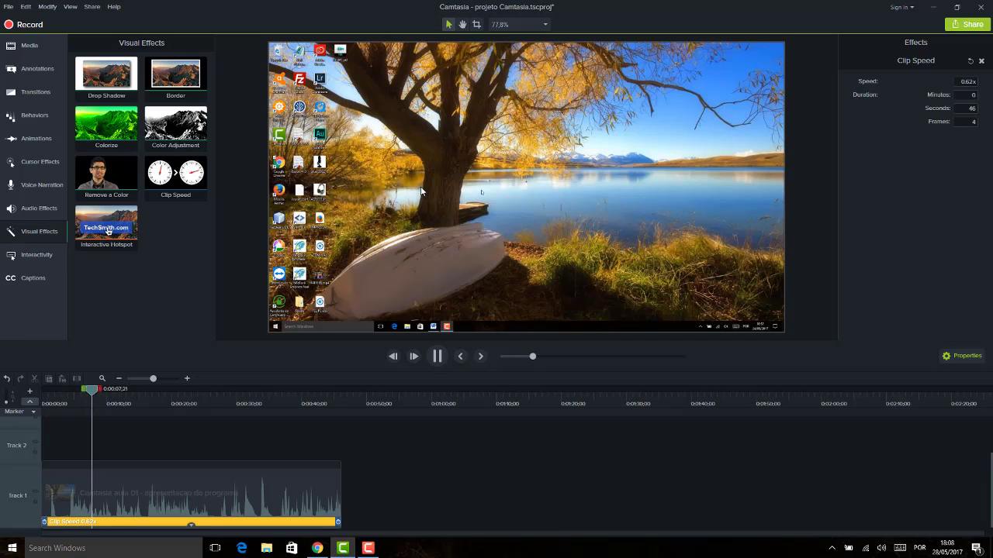
pyautogui.press('space')
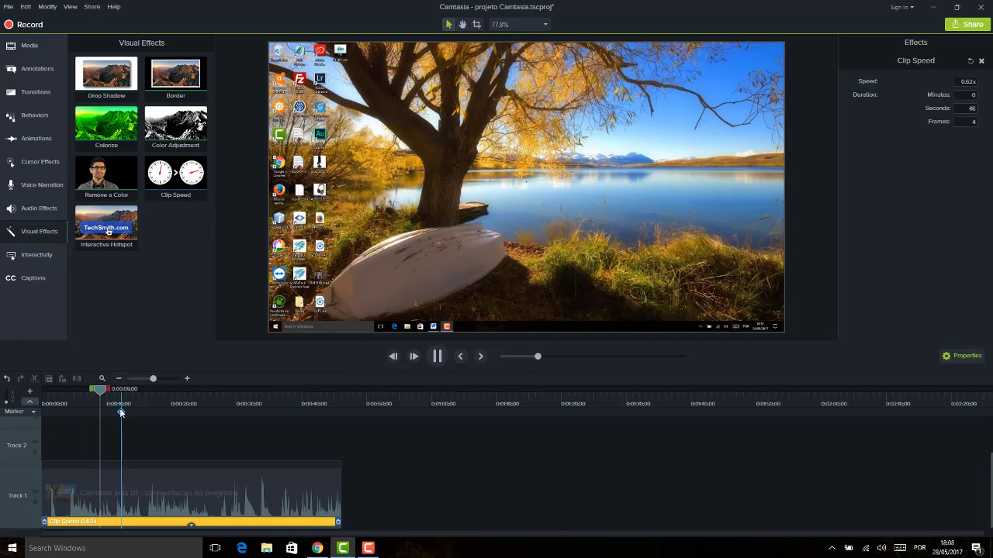
pyautogui.click(119, 412)
# Step: Look at the available audio effects, return to the visual effects, and view the video frame at 0:00:39;03
pyautogui.click(51, 209)
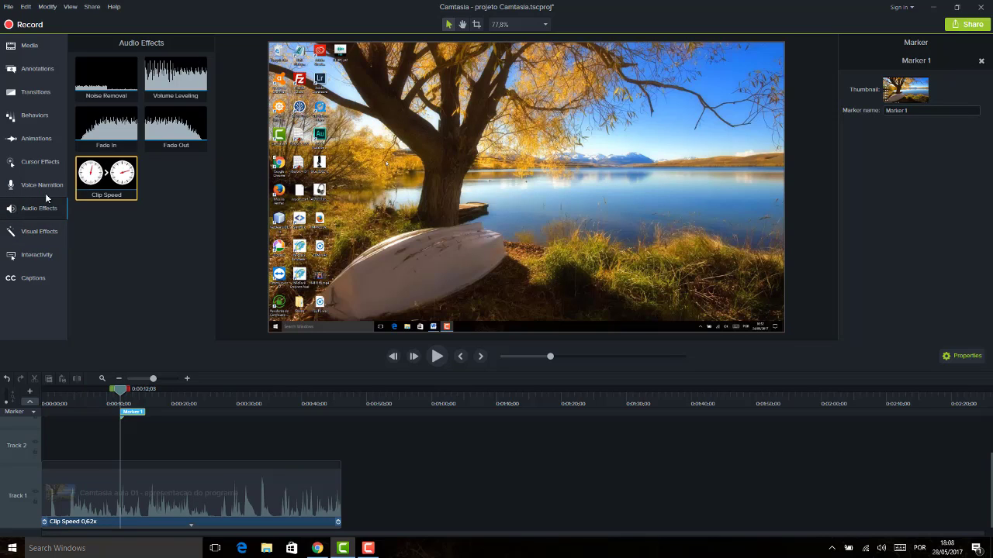
pyautogui.click(31, 234)
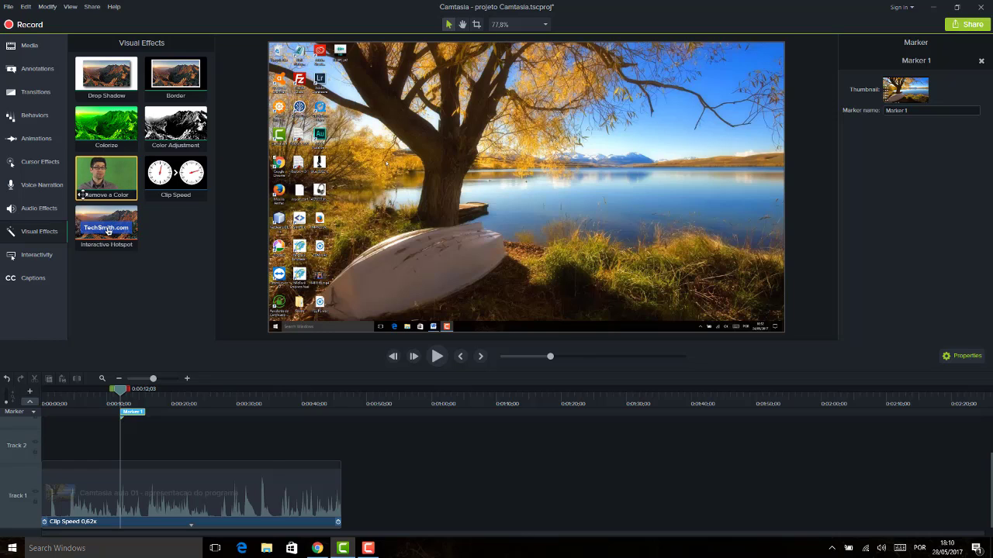
pyautogui.moveTo(257, 403); pyautogui.dragTo(297, 401)
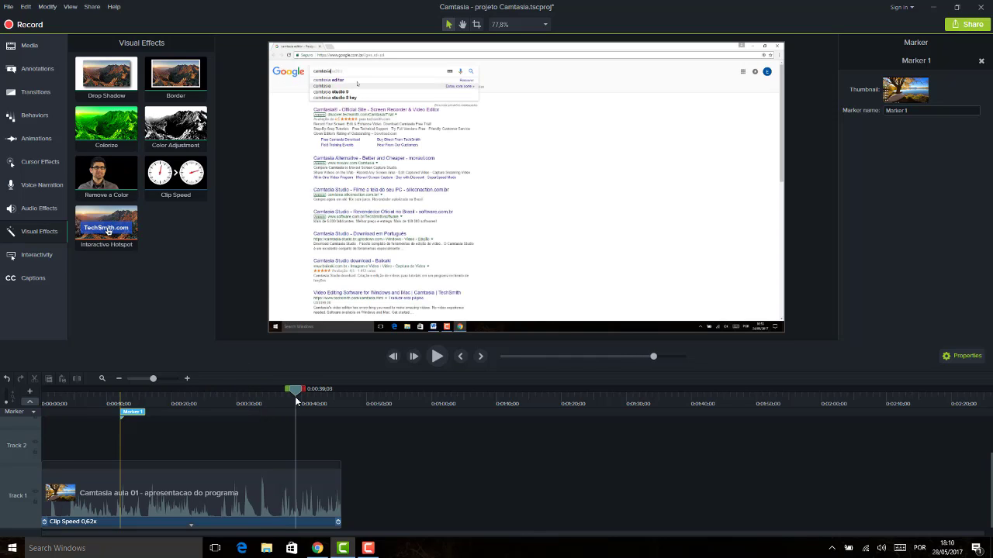